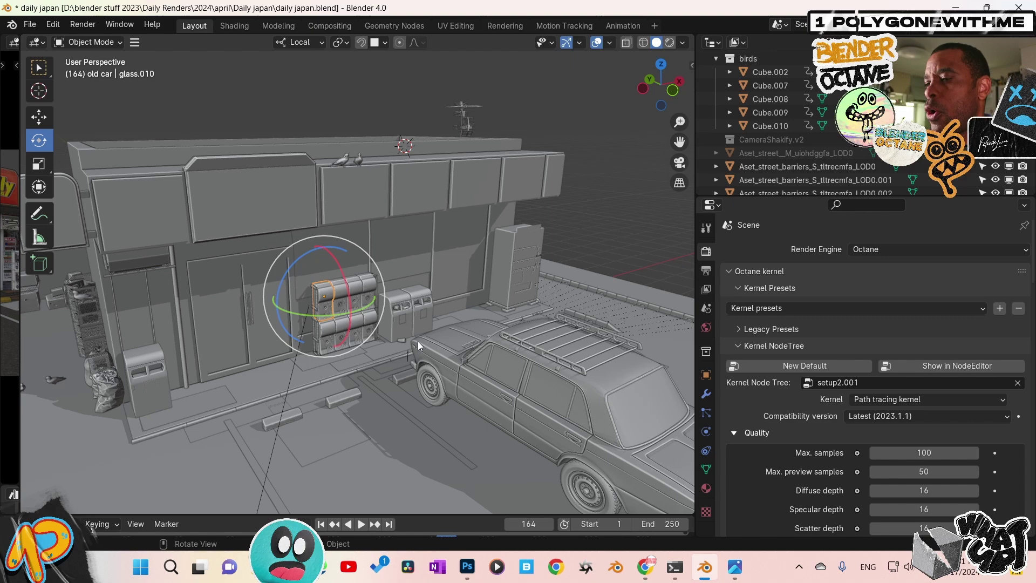
Orbit around the store and car, then select the daily japan store building
middle_drag(417, 341, 445, 330)
middle_drag(373, 334, 374, 304)
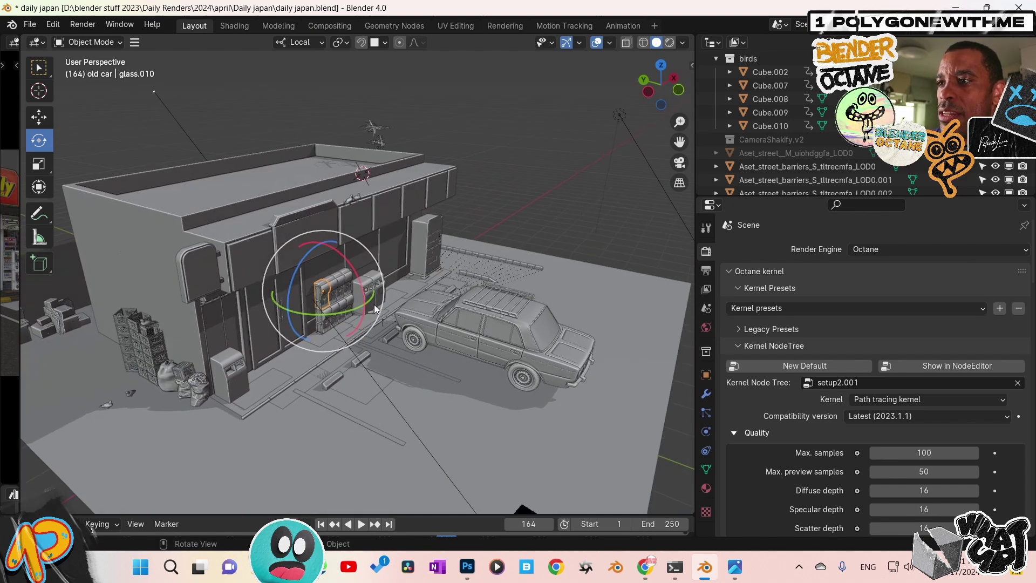
click(271, 223)
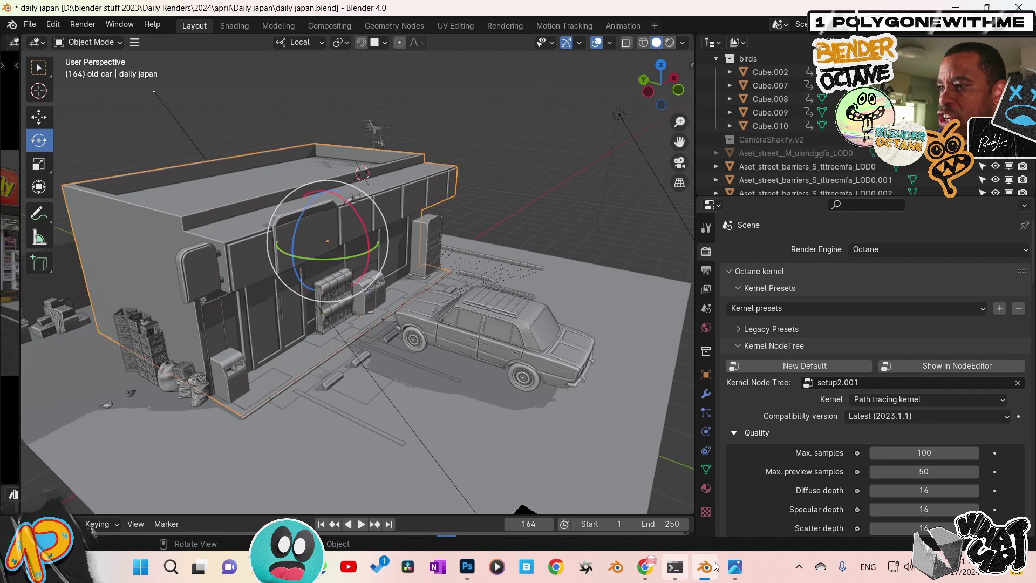
View the finished store render and daily japan.png in Photos, then return to Photoshop
click(735, 575)
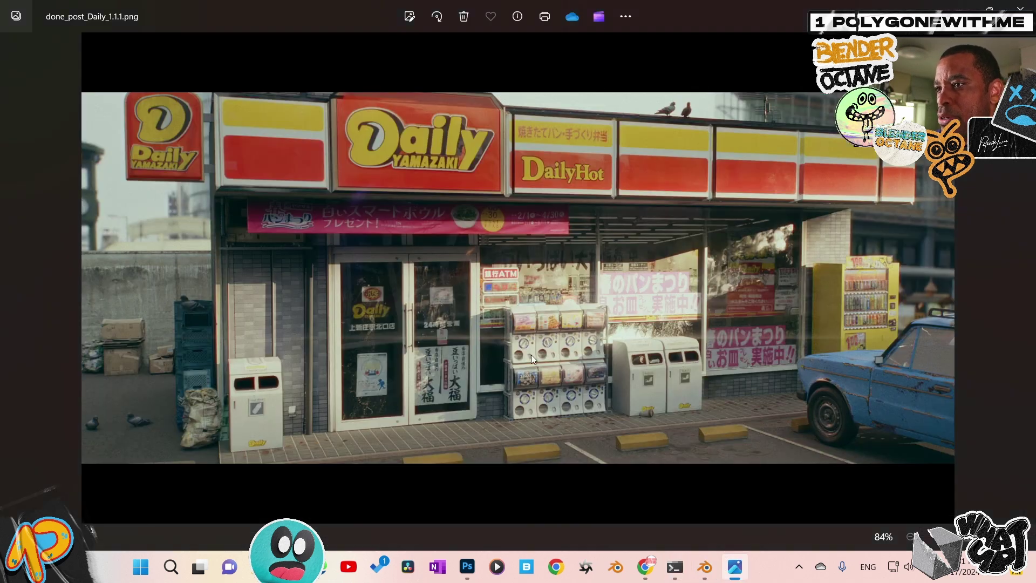
key(Left)
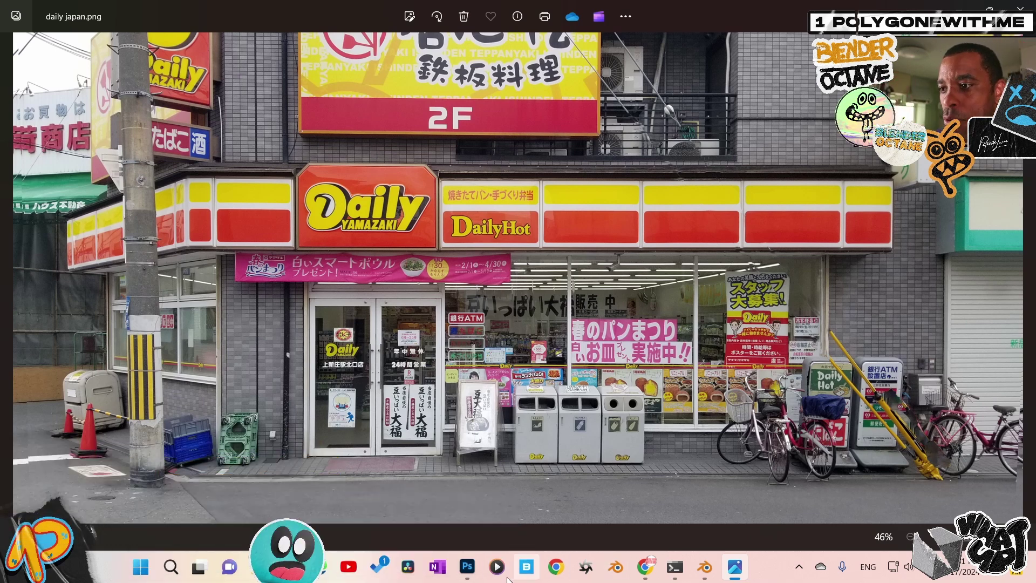
click(473, 573)
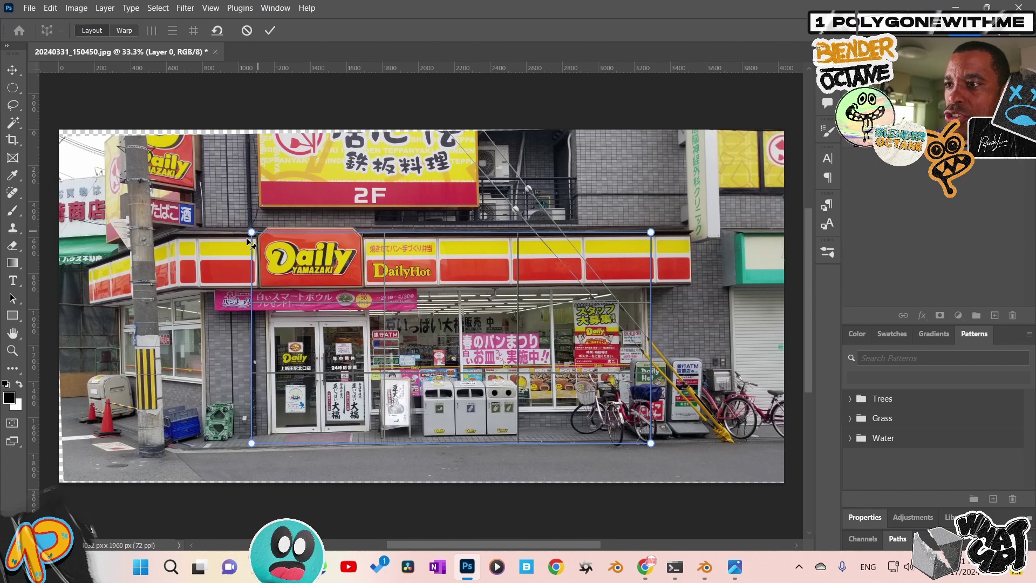
Fit the Perspective Warp corners to the storefront's base and top edges
key(alt+e)
click(277, 260)
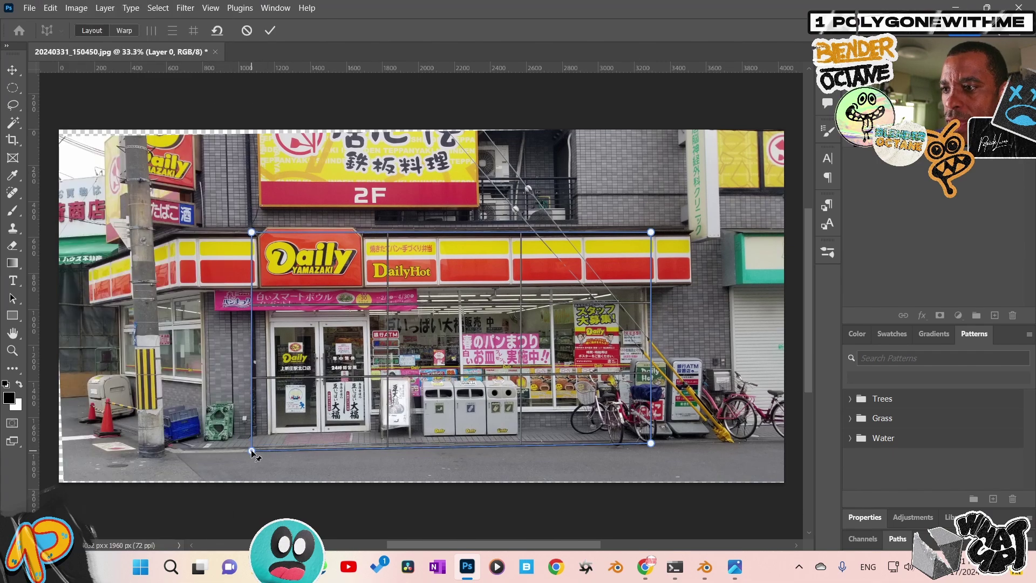
drag(252, 443, 252, 449)
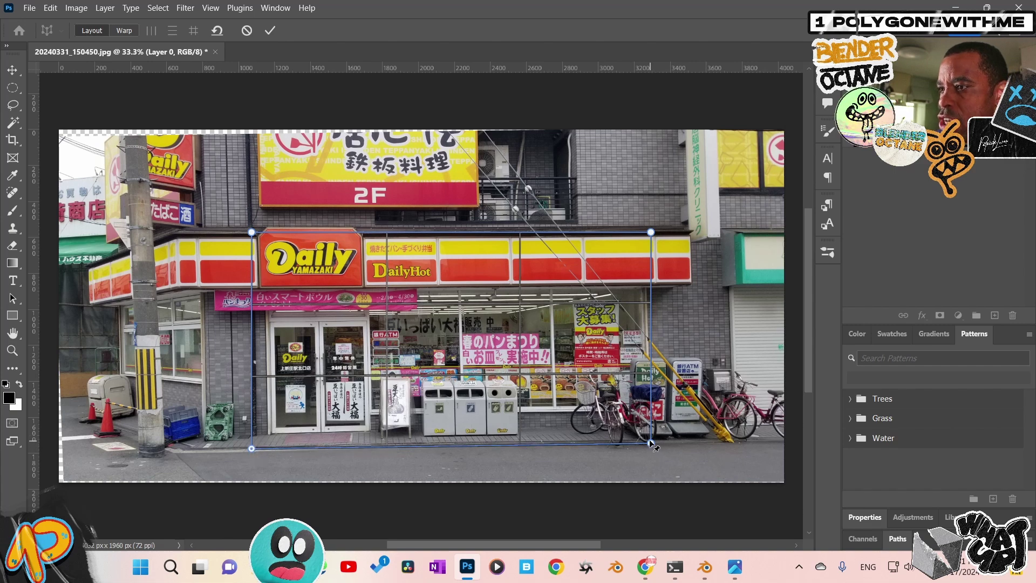
drag(650, 442, 649, 440)
drag(651, 233, 656, 232)
drag(649, 440, 657, 446)
Switch the perspective warp to Warp mode and go back to the Blender store scene
click(129, 31)
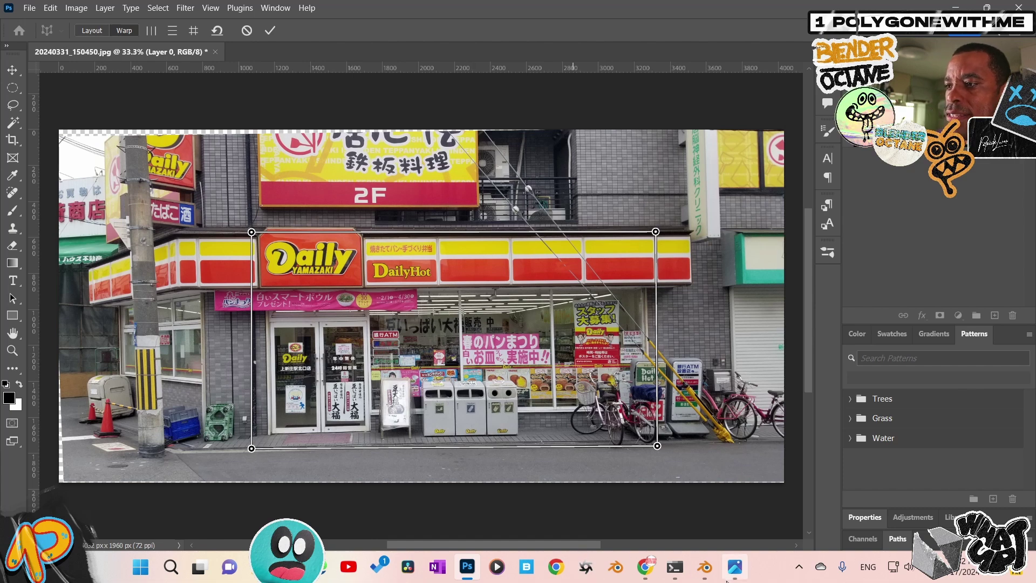
click(705, 571)
middle_drag(549, 329, 412, 318)
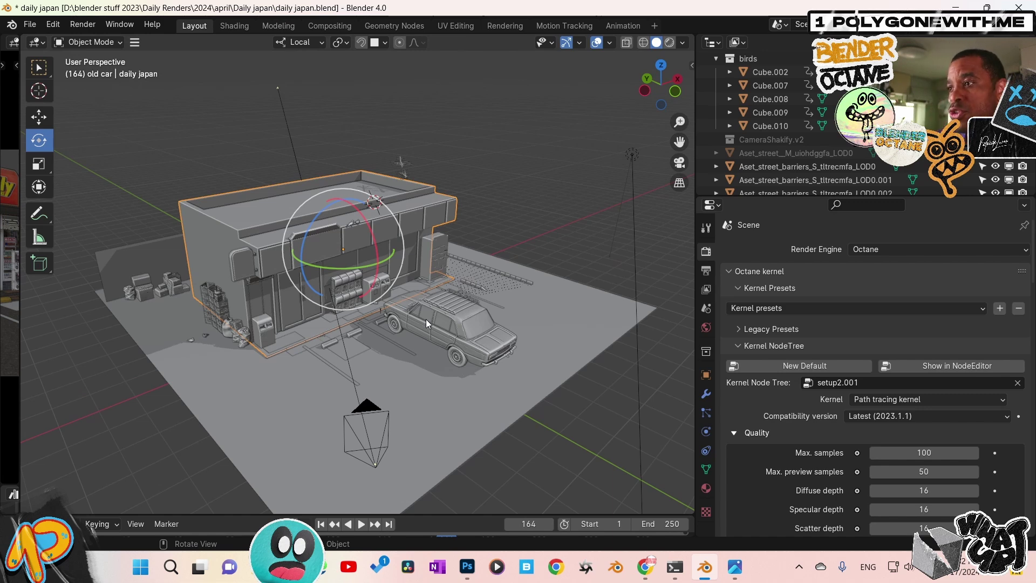
Set the render engine to Cycles and orbit to a frontal view of the shop
click(881, 251)
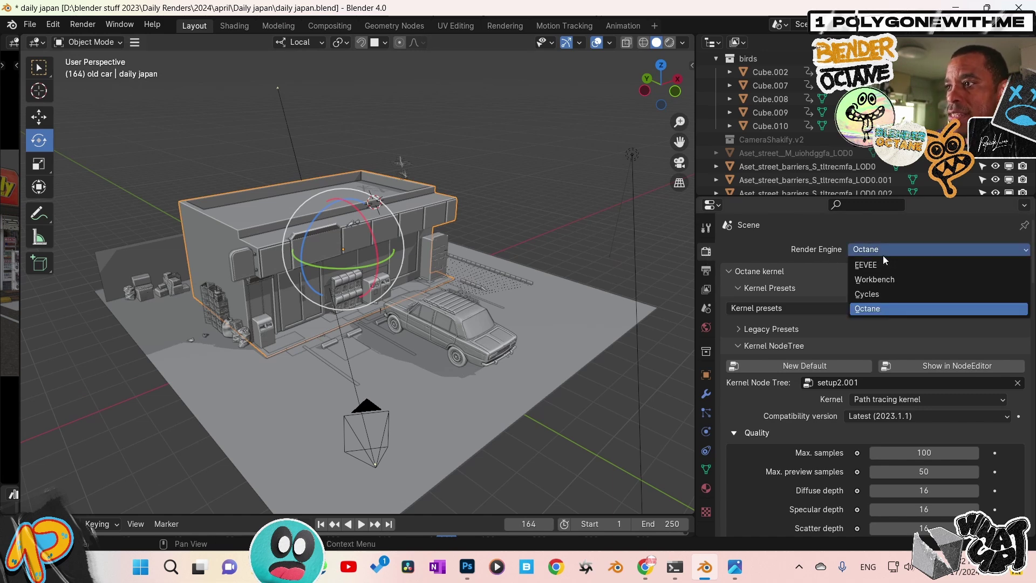
click(886, 294)
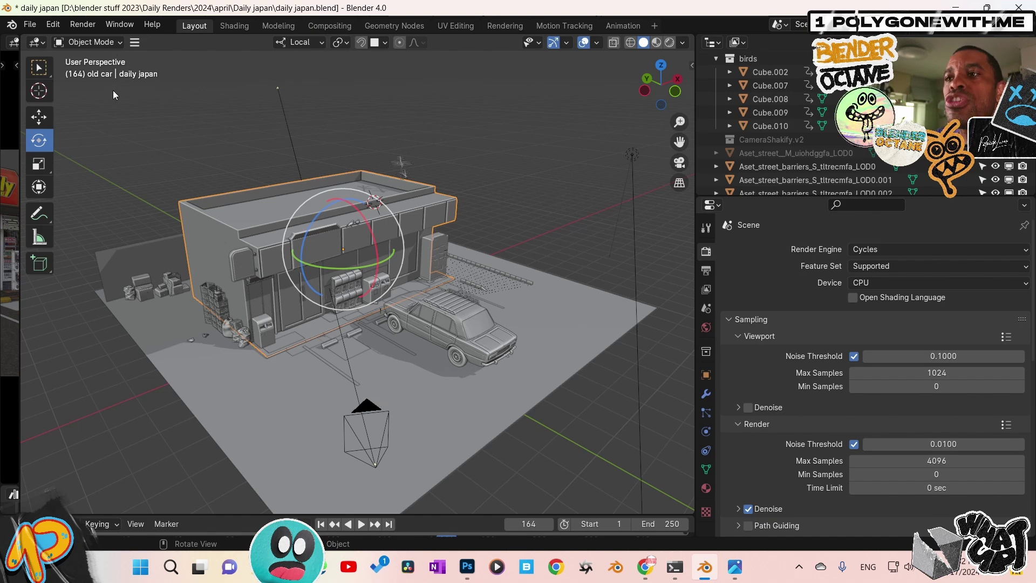
mouse_move(345, 339)
middle_down()
mouse_move(309, 330)
mouse_move(344, 352)
mouse_move(302, 355)
mouse_move(354, 351)
middle_up()
scroll(378, 329, down, 3)
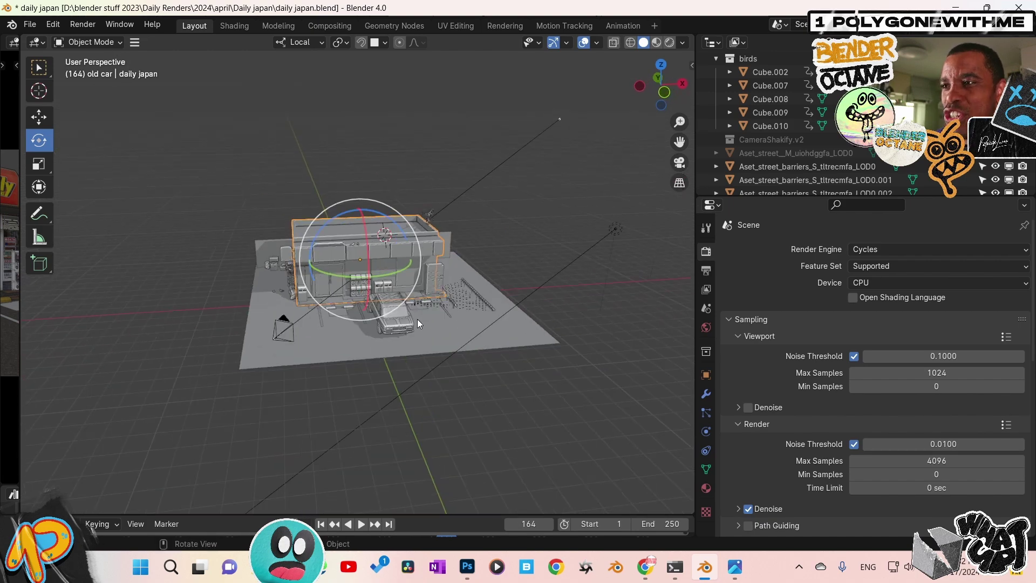
mouse_move(413, 321)
middle_down()
mouse_move(388, 335)
mouse_move(439, 314)
mouse_move(442, 323)
middle_up()
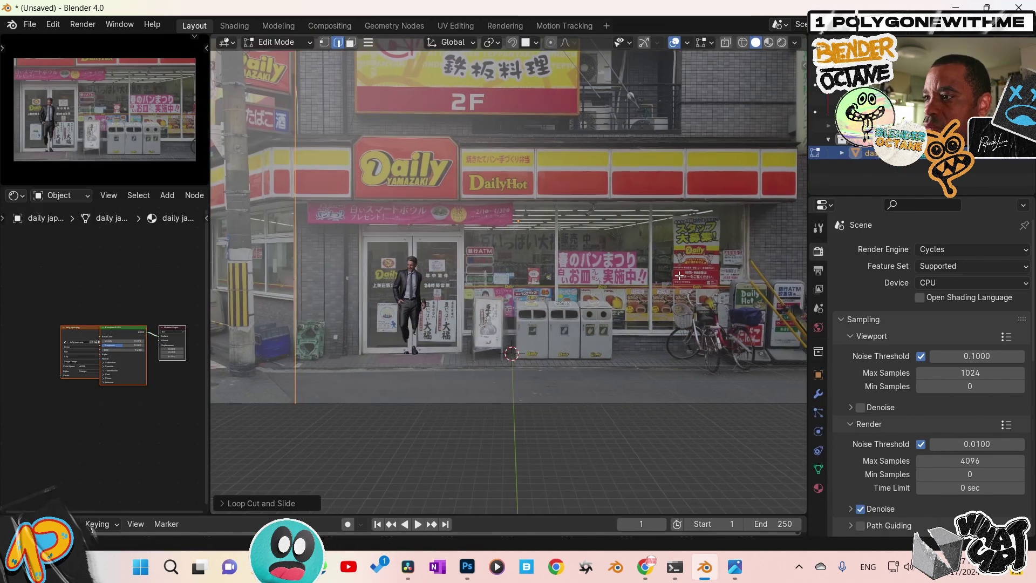
Add two horizontal loop cuts across the storefront plane
scroll(679, 275, down, 3)
key(ctrl+r)
click(296, 388)
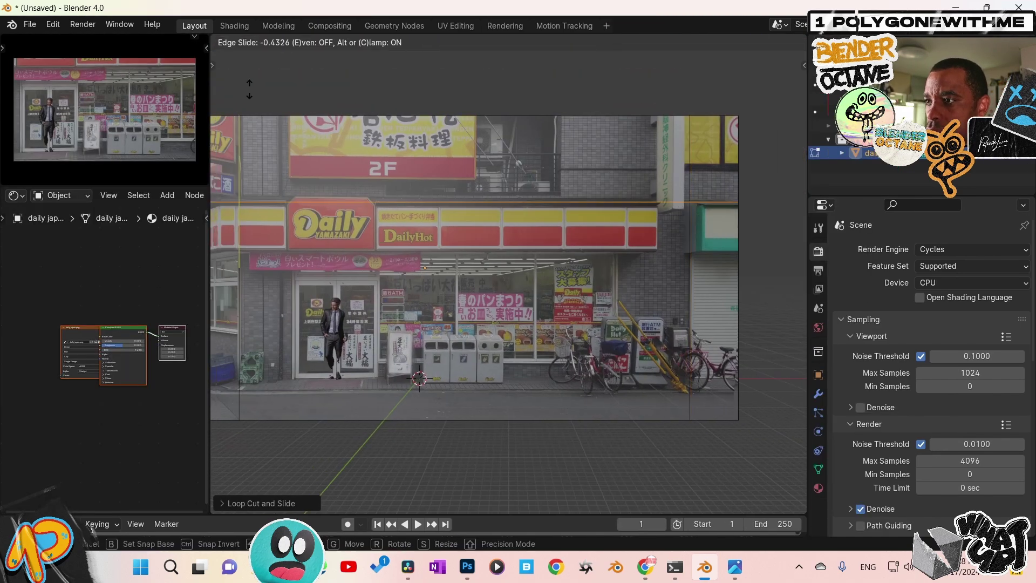
click(296, 388)
key(ctrl+r)
click(296, 388)
In face select mode, extrude the sign band face forward from the storefront
key(3)
click(485, 227)
key(e)
click(485, 254)
middle_drag(486, 253, 398, 303)
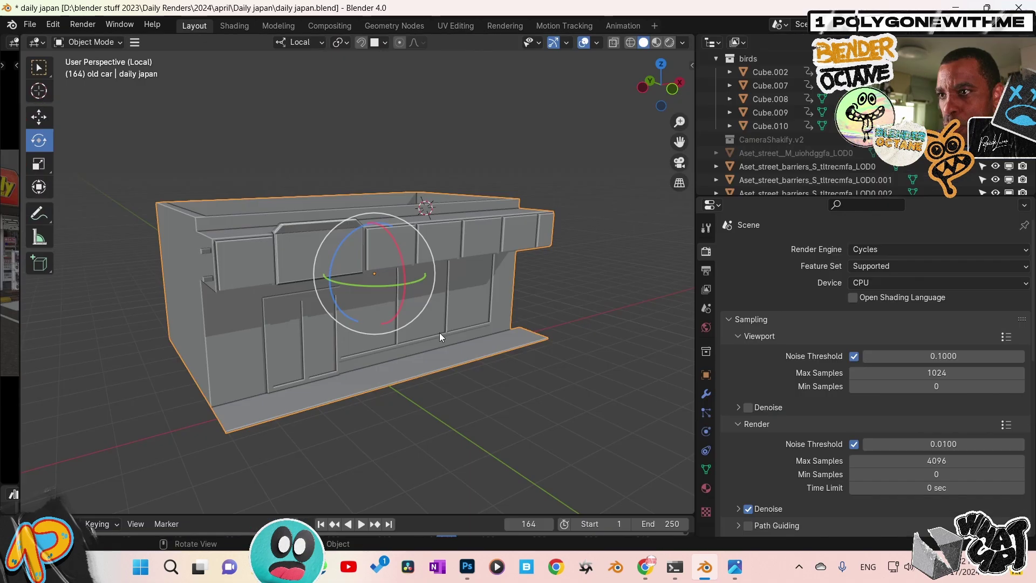
middle_drag(352, 267, 368, 386)
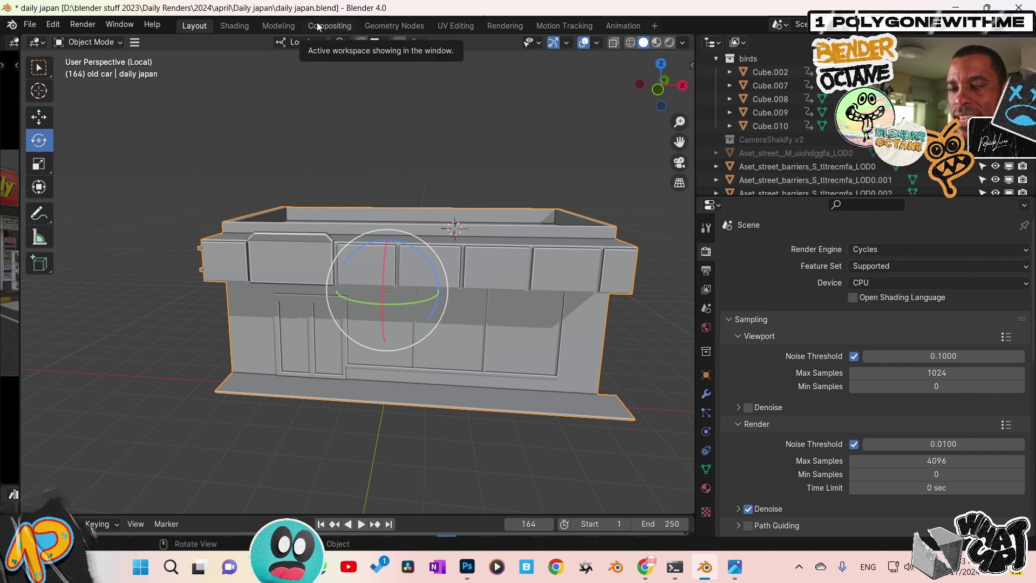
In Shading, open the plane's Small_Ceramic_ujvfbigg material, convert it to Octane, and zoom toward the storefront
click(235, 26)
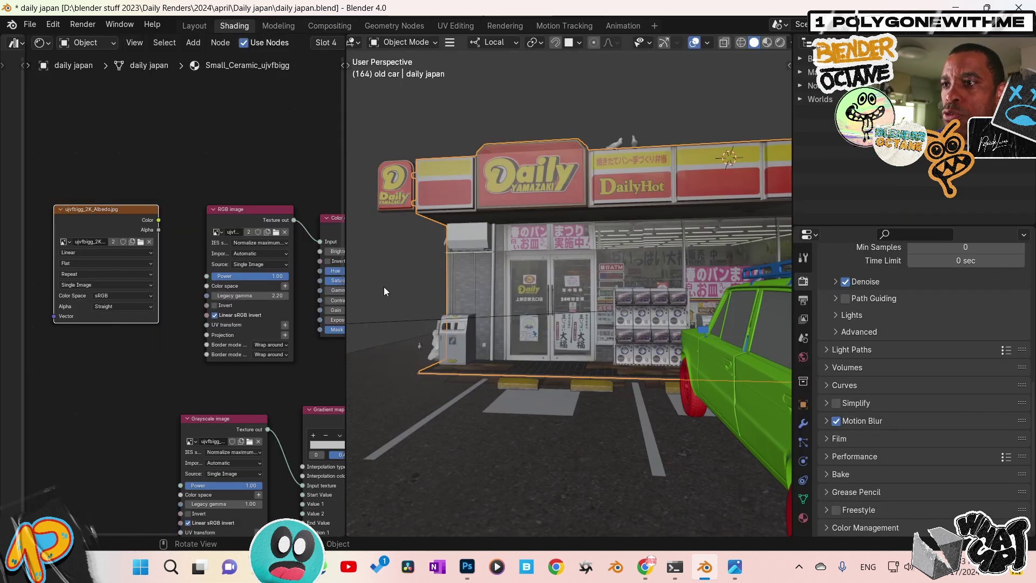
scroll(227, 224, down, 1)
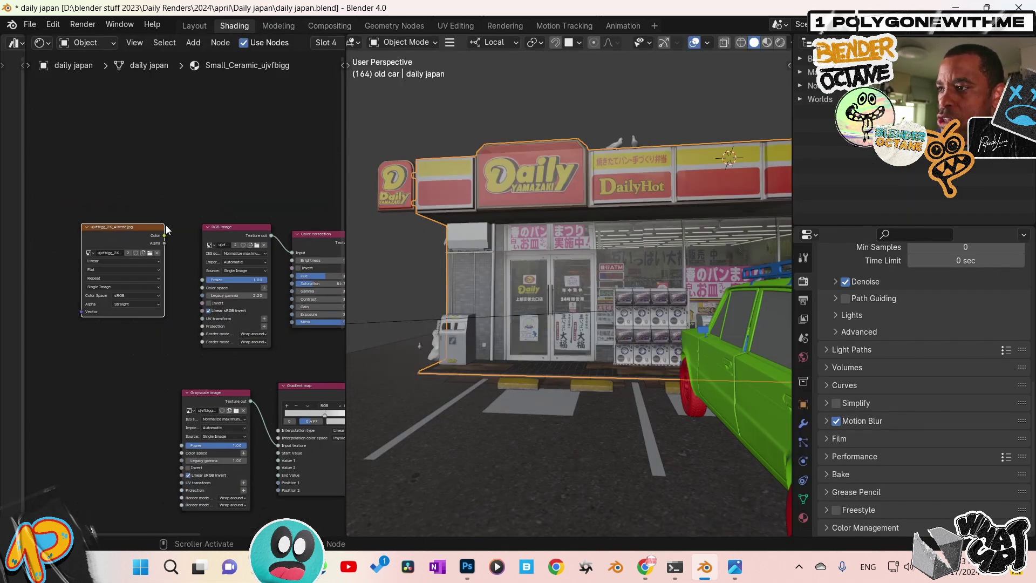
click(803, 518)
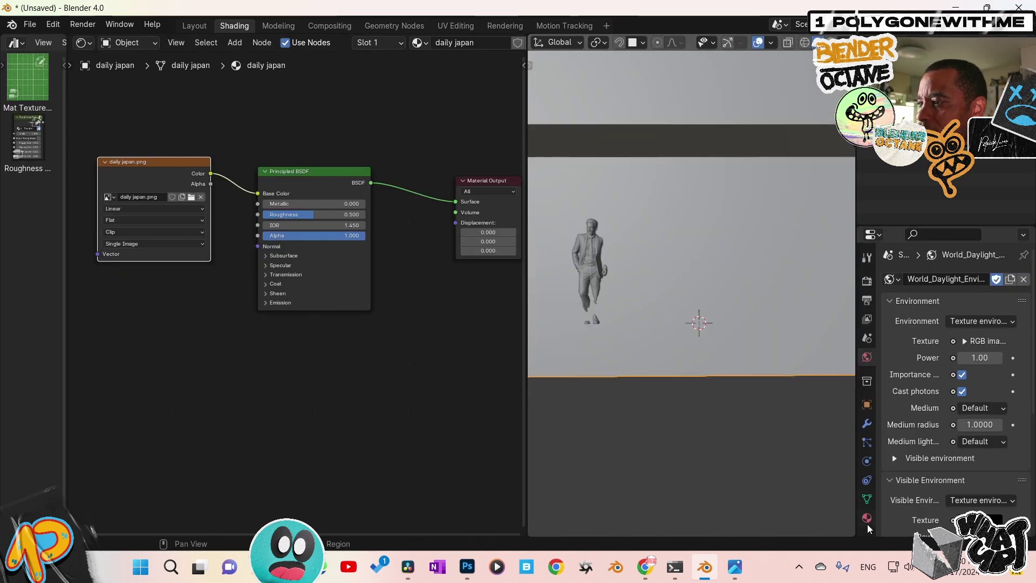
click(866, 517)
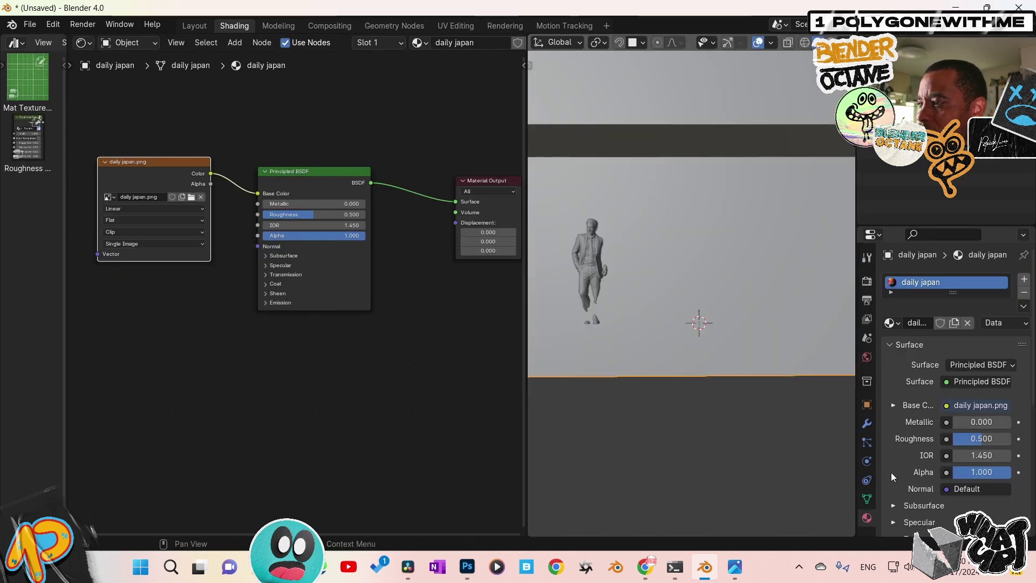
scroll(908, 443, down, 10)
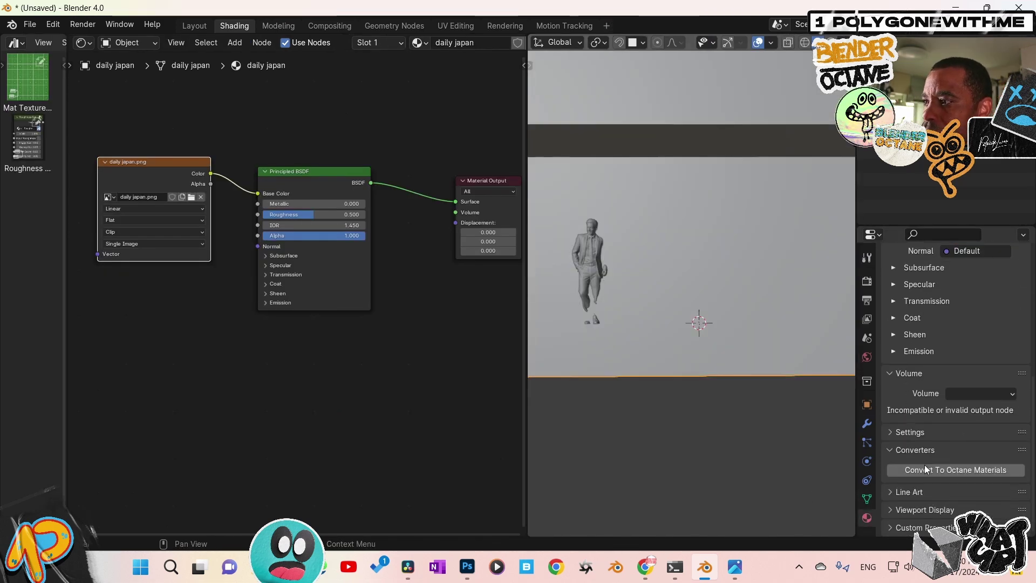
click(924, 466)
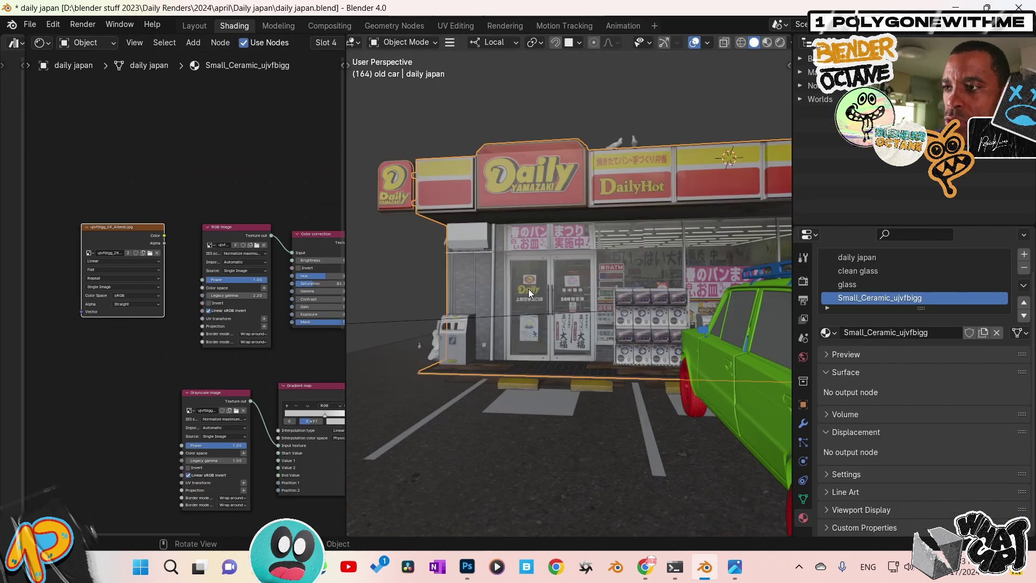
scroll(565, 276, up, 3)
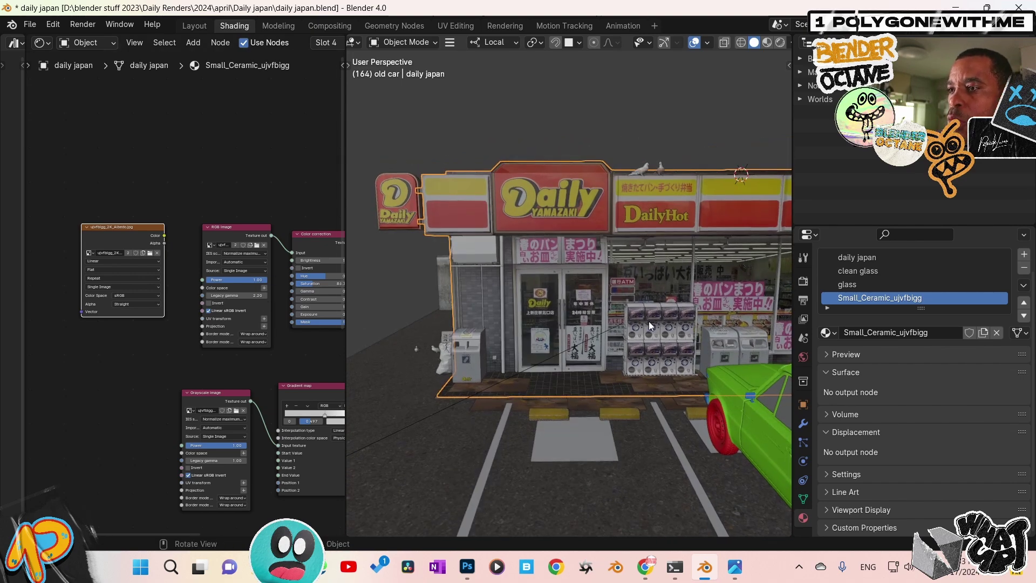
scroll(646, 324, up, 1)
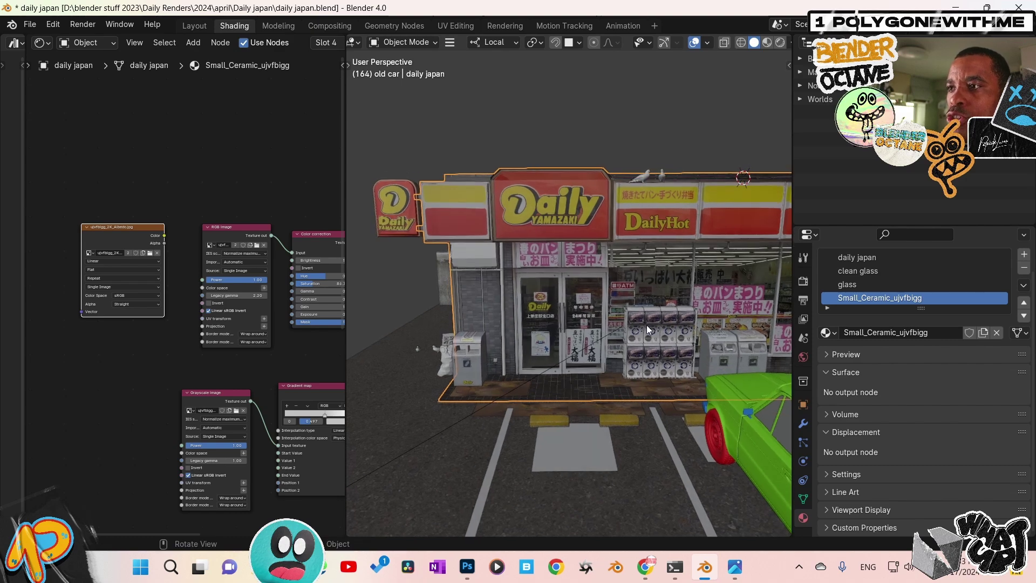
In the UV Editing workspace, select the middle sign panel face on the storefront
click(455, 23)
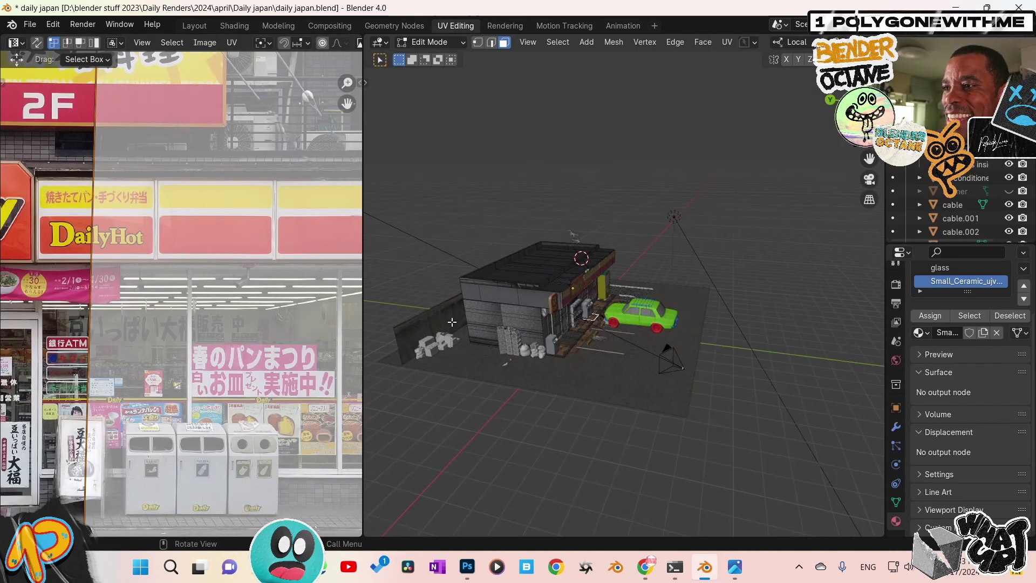
middle_drag(567, 334, 636, 354)
scroll(636, 353, up, 8)
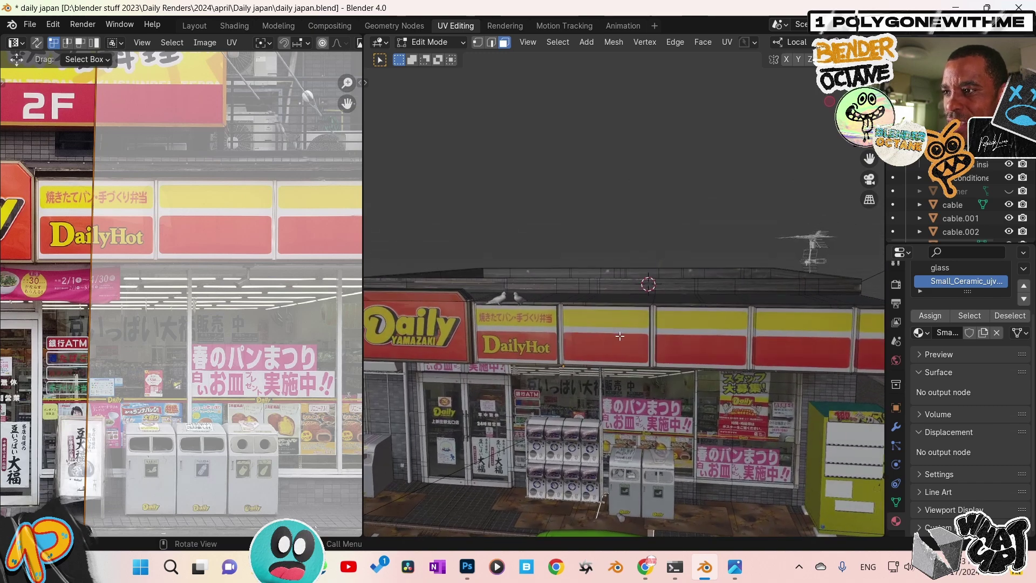
click(620, 336)
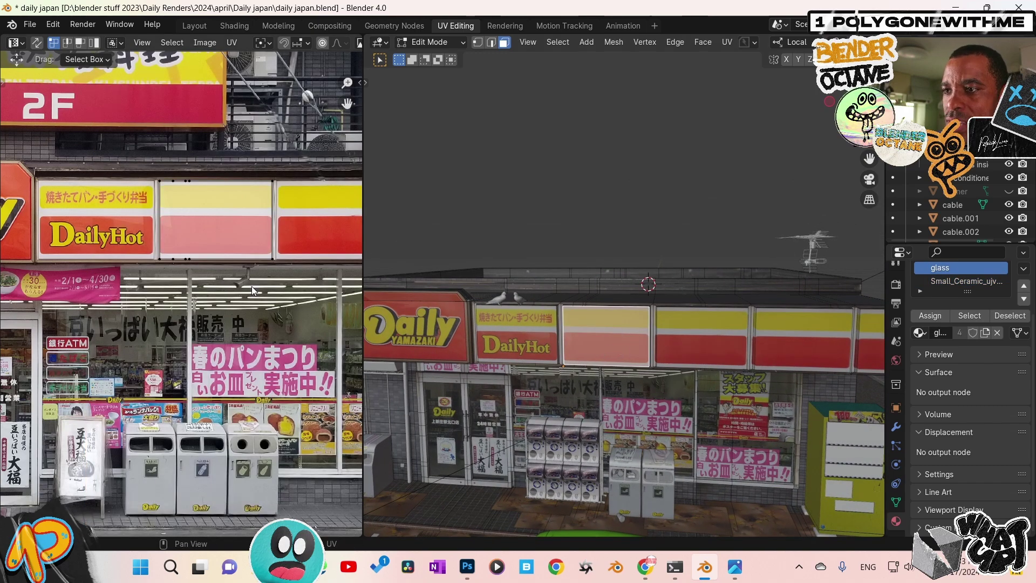
Fit the sign face's UVs onto the yellow-and-red panel in the photo
drag(123, 138, 288, 294)
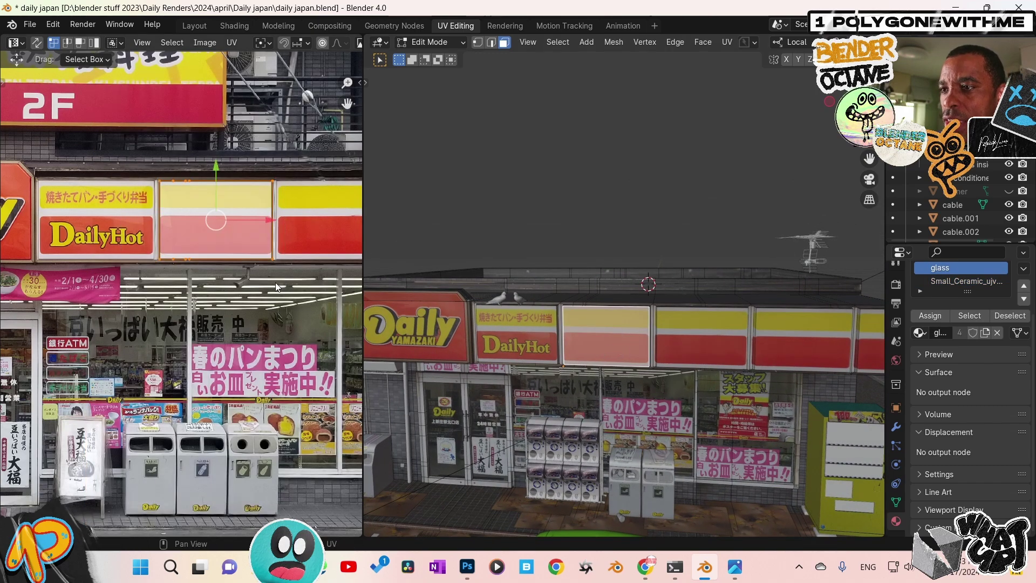
scroll(261, 240, up, 2)
scroll(261, 241, up, 2)
middle_drag(70, 502, 111, 504)
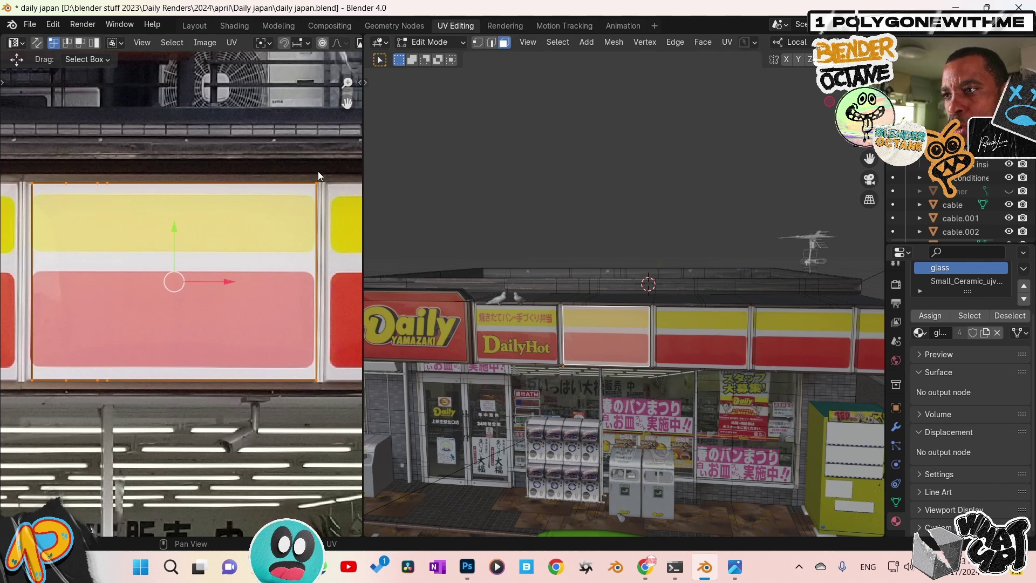
drag(310, 173, 325, 378)
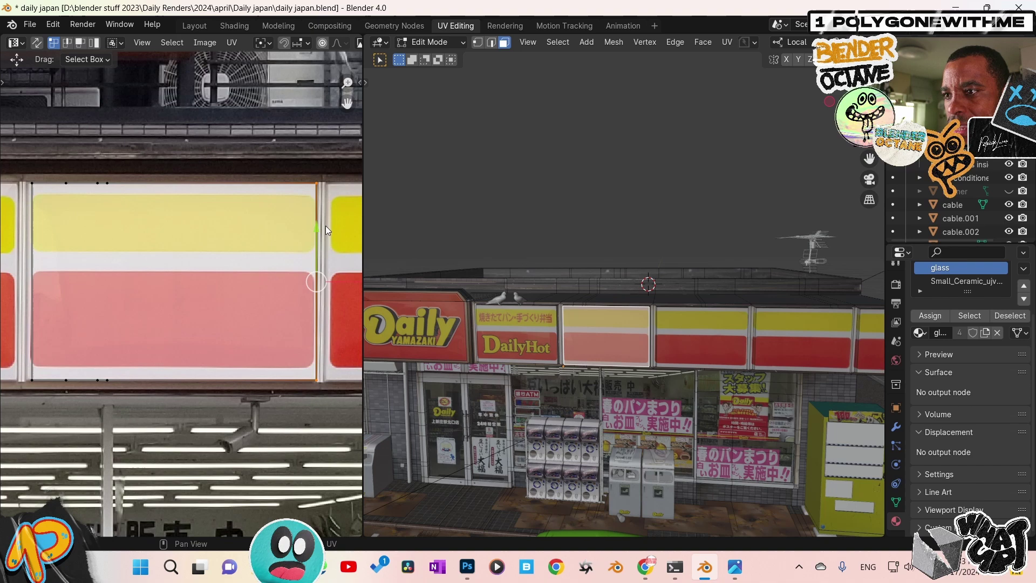
click(654, 331)
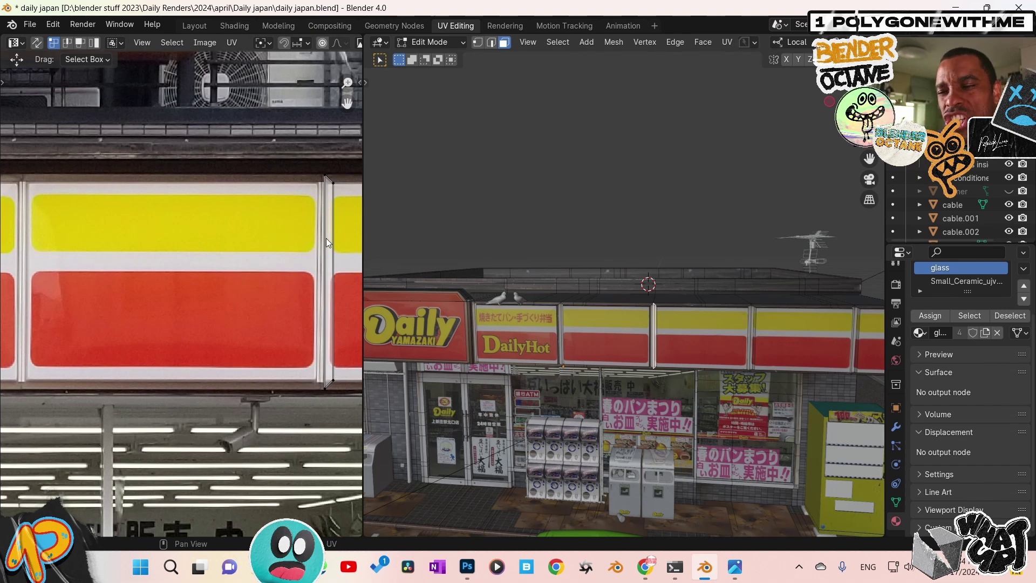
Orbit out to see the whole storefront and bring up the Render Properties
scroll(558, 323, down, 3)
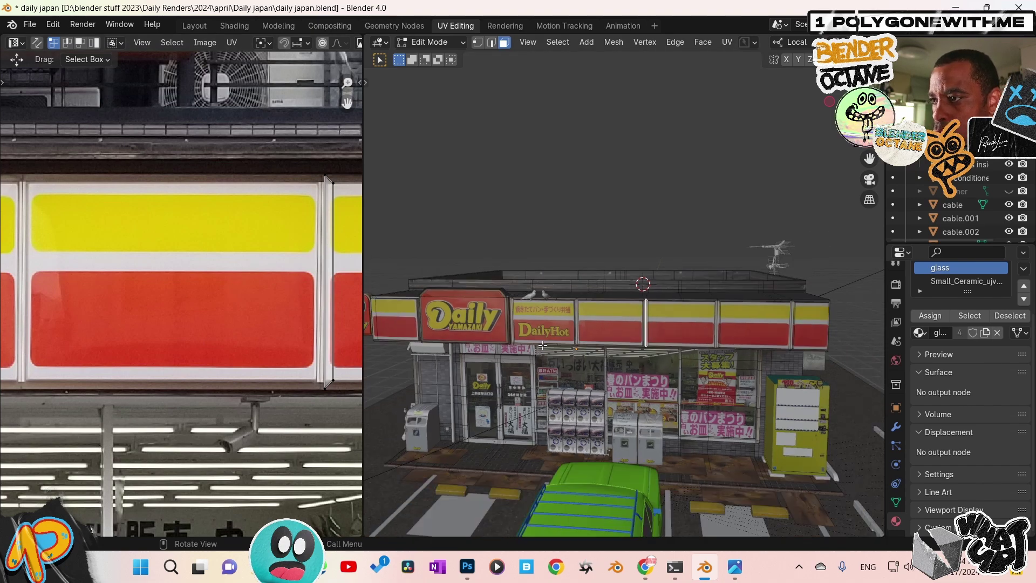
middle_drag(557, 323, 629, 227)
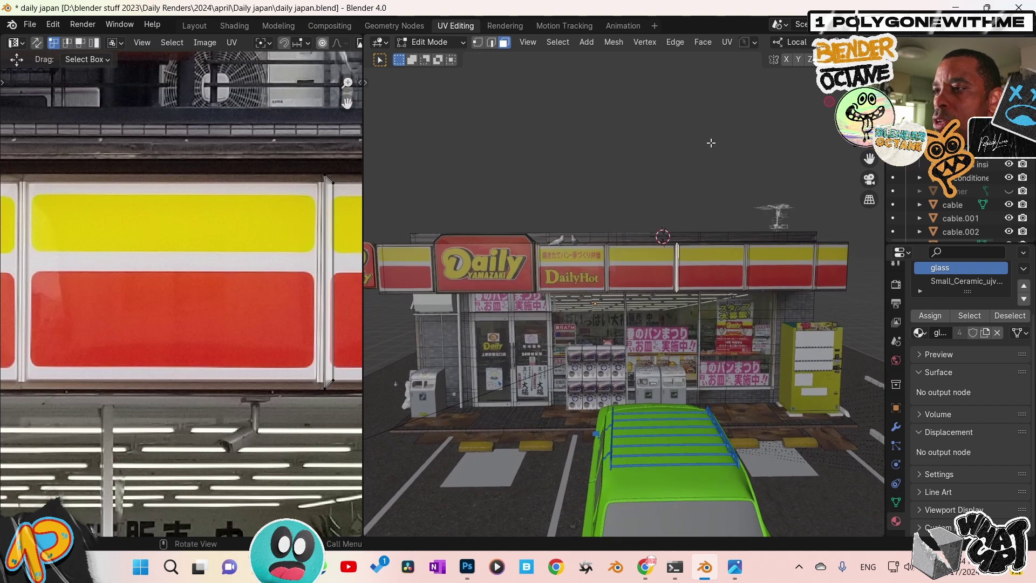
scroll(621, 42, right, 5)
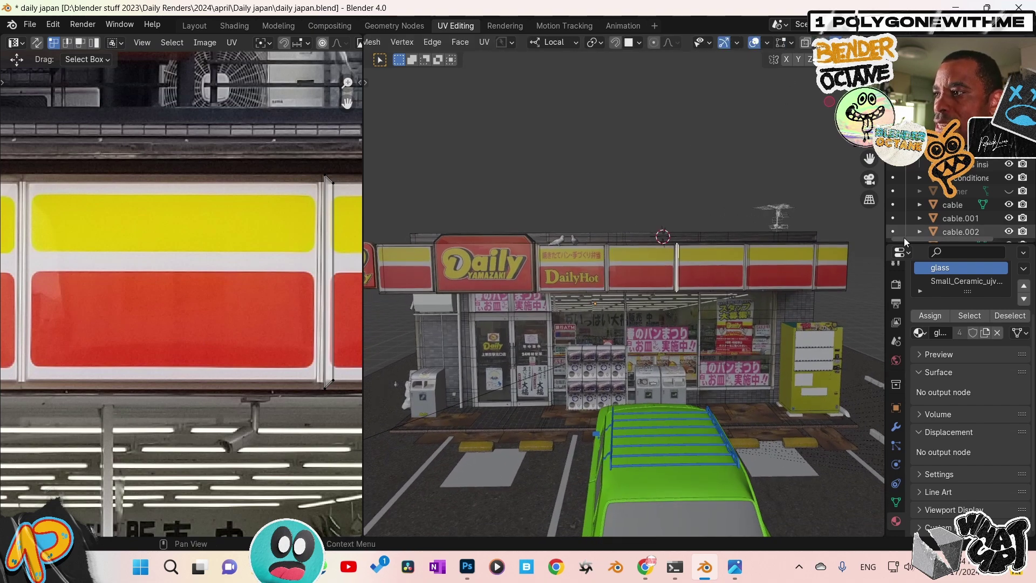
scroll(898, 311, up, 1)
click(893, 300)
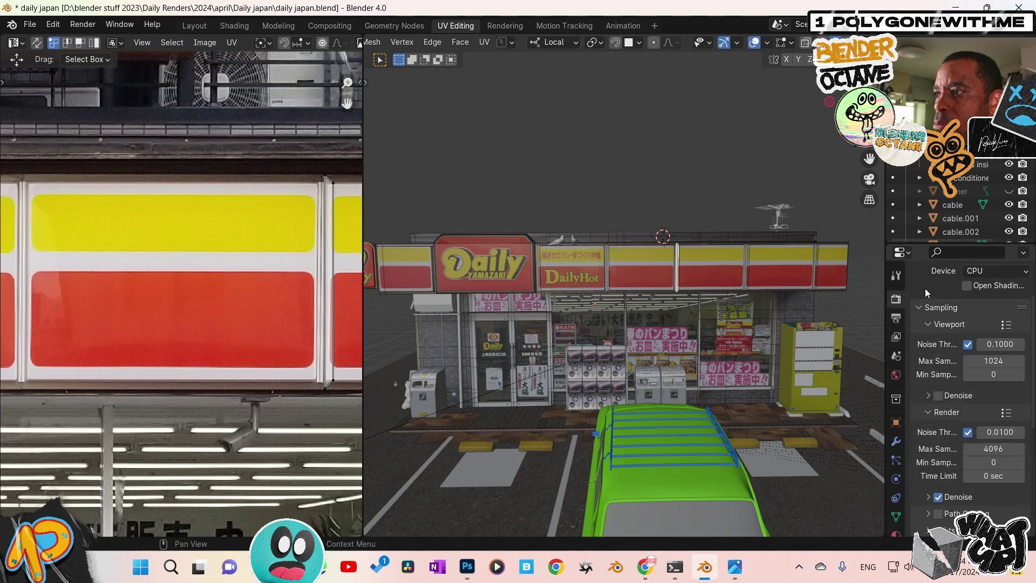
scroll(928, 287, up, 3)
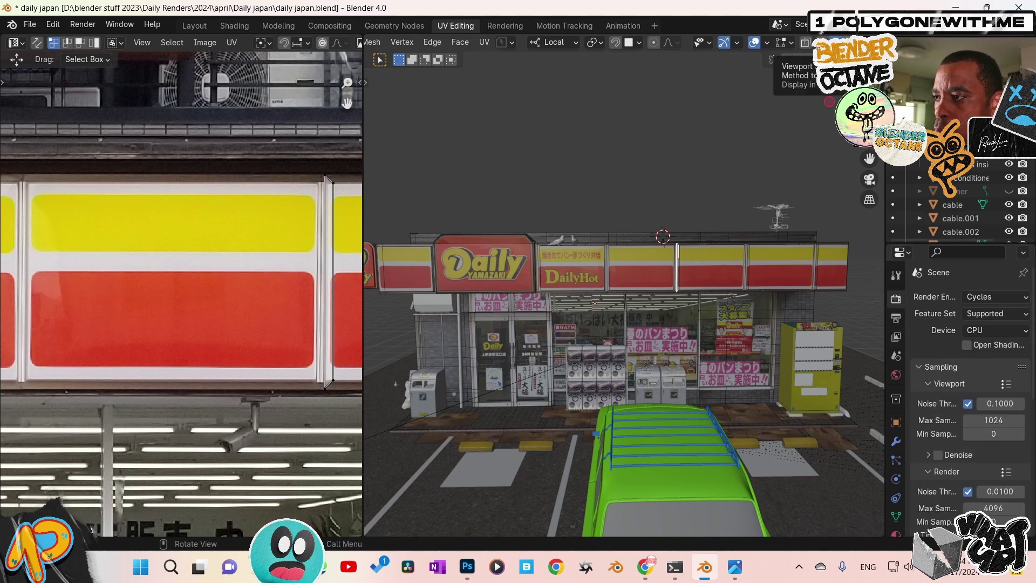
Set the render engine to Octane and orbit to a higher, frontal view of the store
click(990, 301)
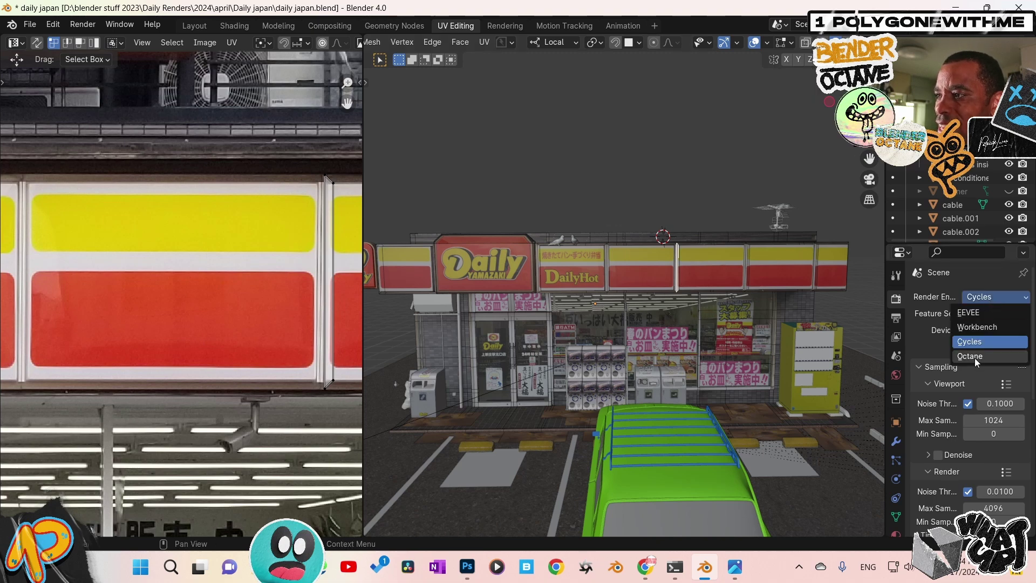
click(975, 357)
scroll(689, 359, down, 3)
mouse_move(647, 345)
middle_down()
mouse_move(689, 359)
mouse_move(655, 357)
middle_up()
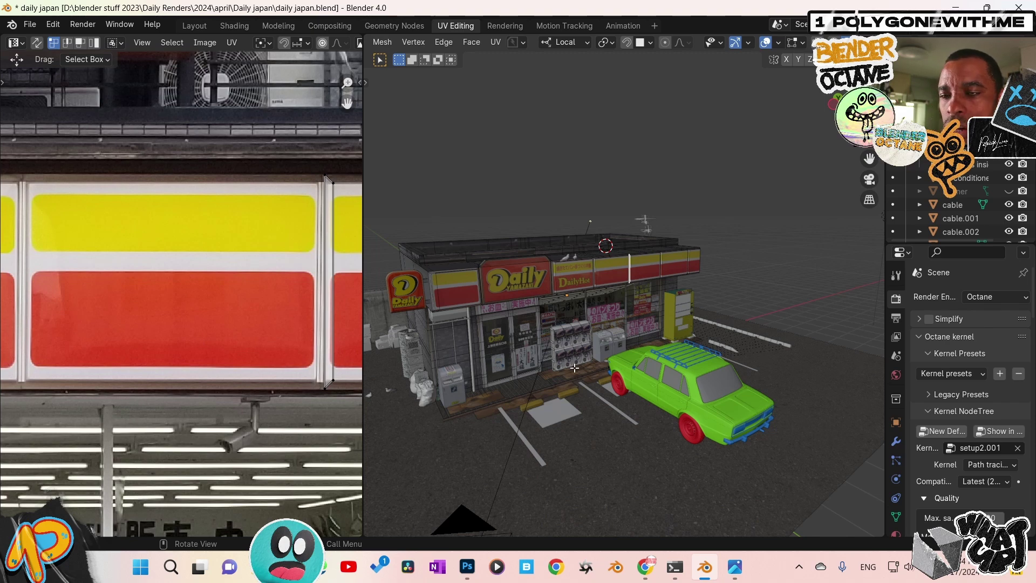
scroll(574, 367, down, 3)
middle_drag(574, 368, 535, 363)
scroll(579, 326, up, 5)
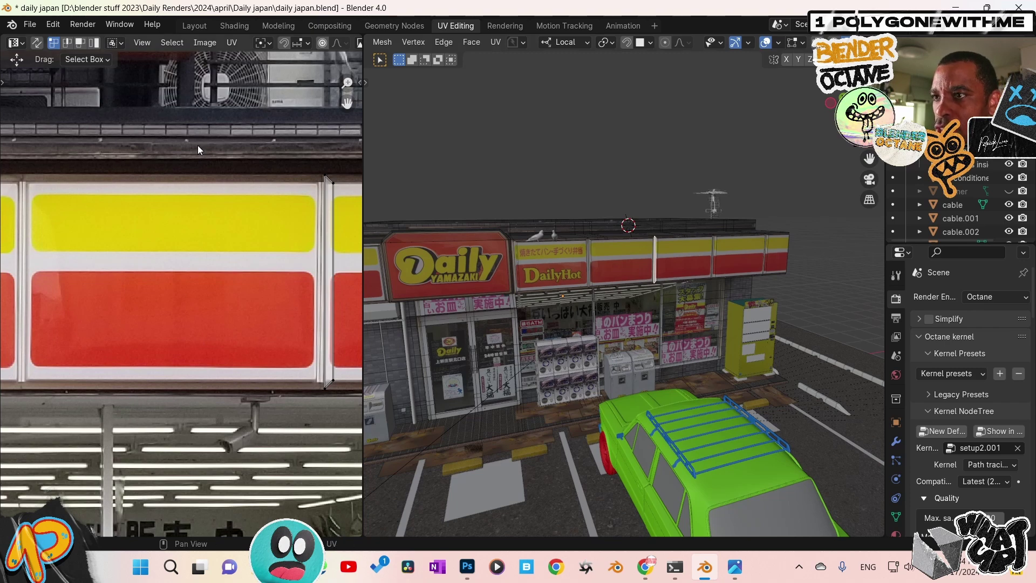
click(234, 25)
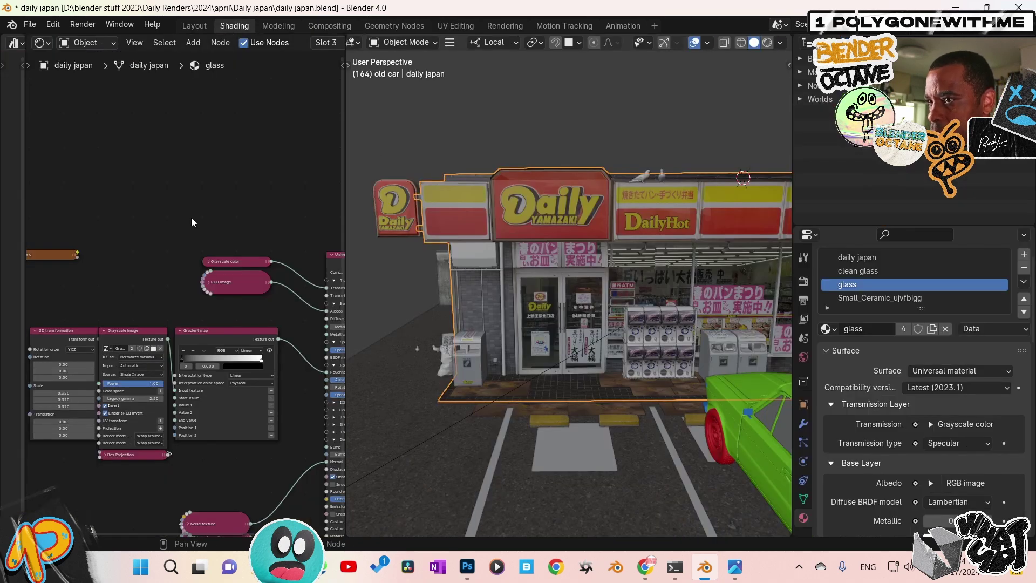
middle_drag(189, 218, 185, 218)
scroll(185, 219, up, 3)
key(ctrl+space)
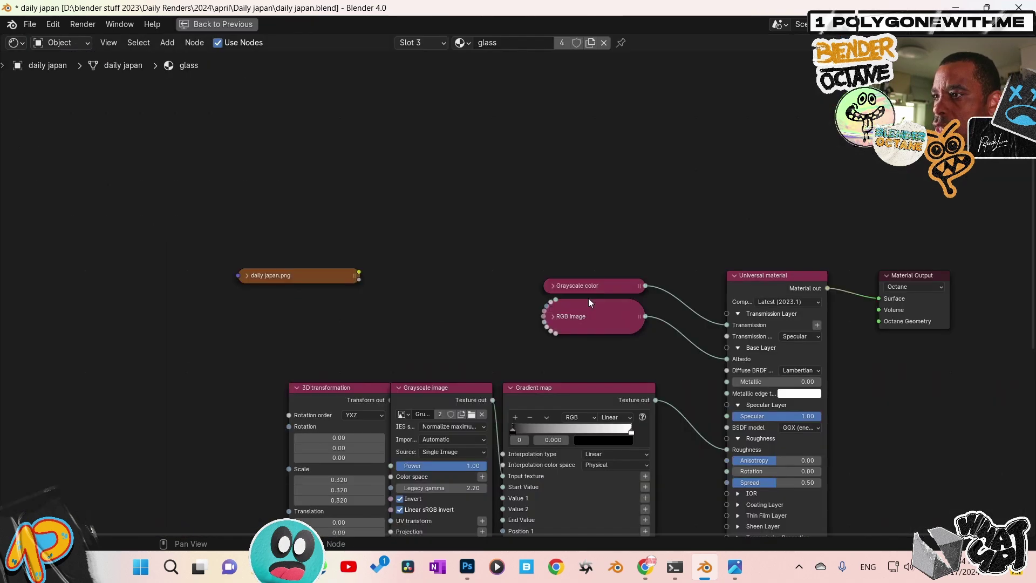
click(558, 318)
click(553, 317)
drag(581, 322, 567, 185)
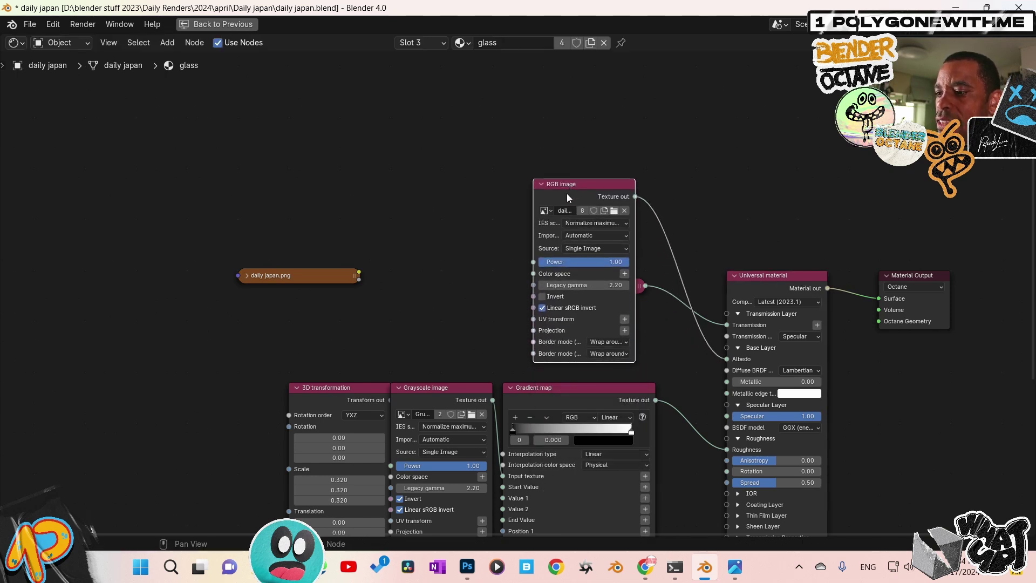
click(269, 278)
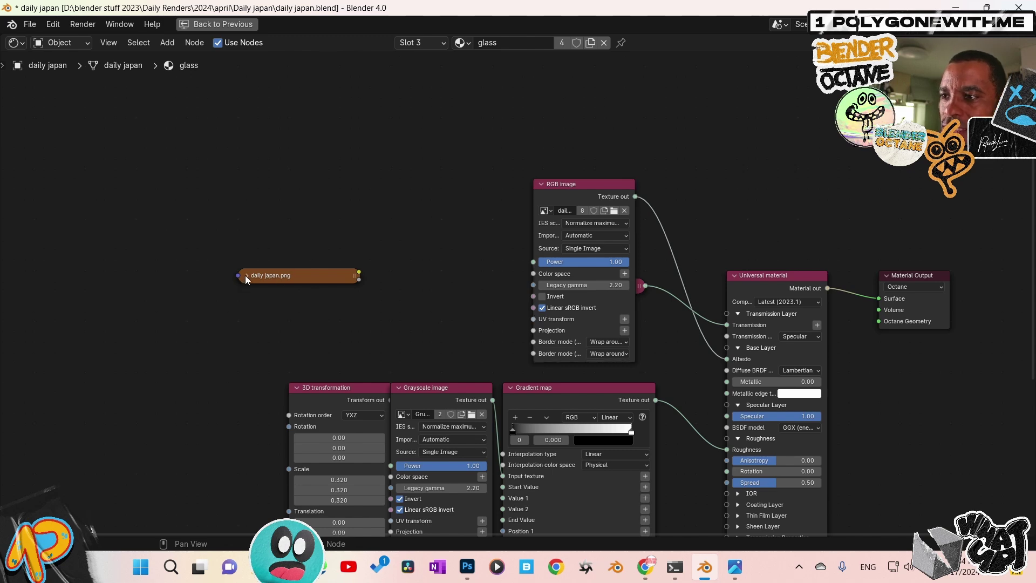
click(246, 276)
drag(253, 276, 284, 187)
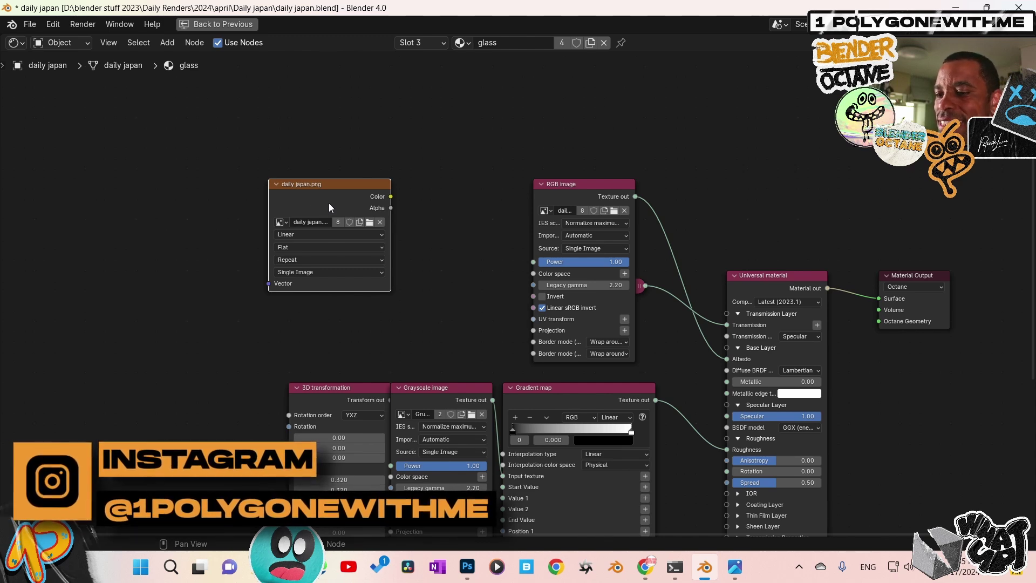
key(ctrl+space)
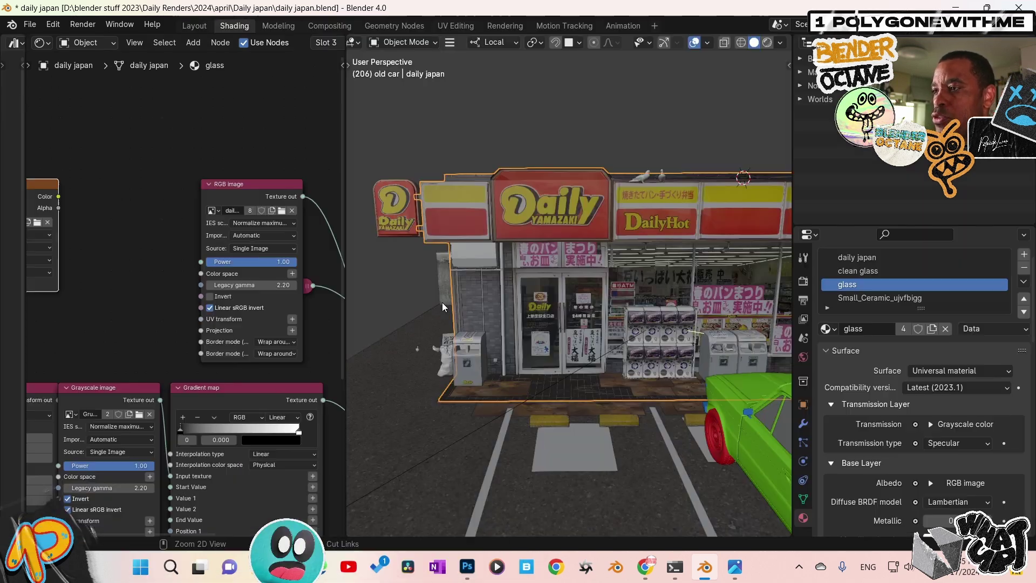
click(782, 44)
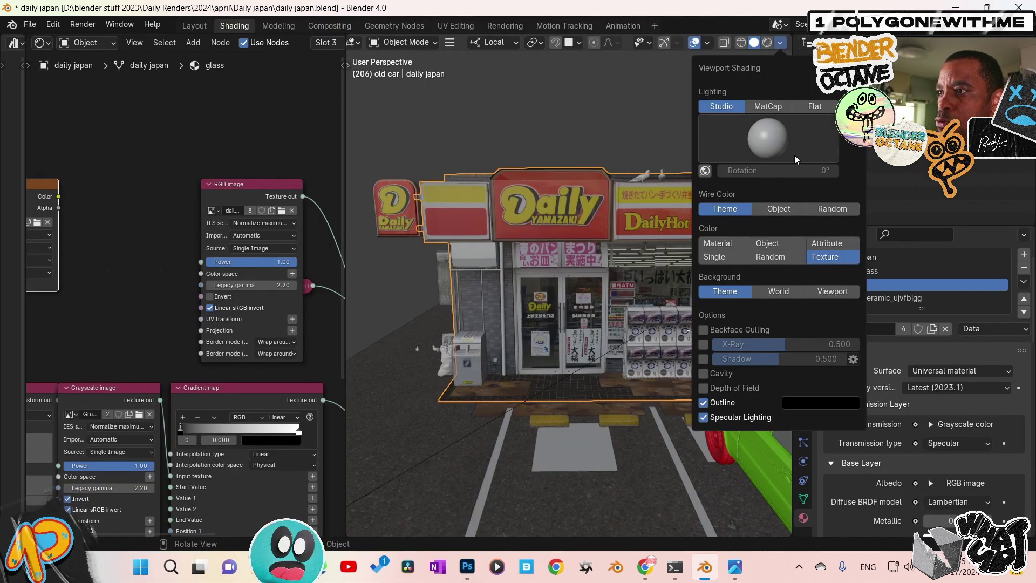
click(778, 247)
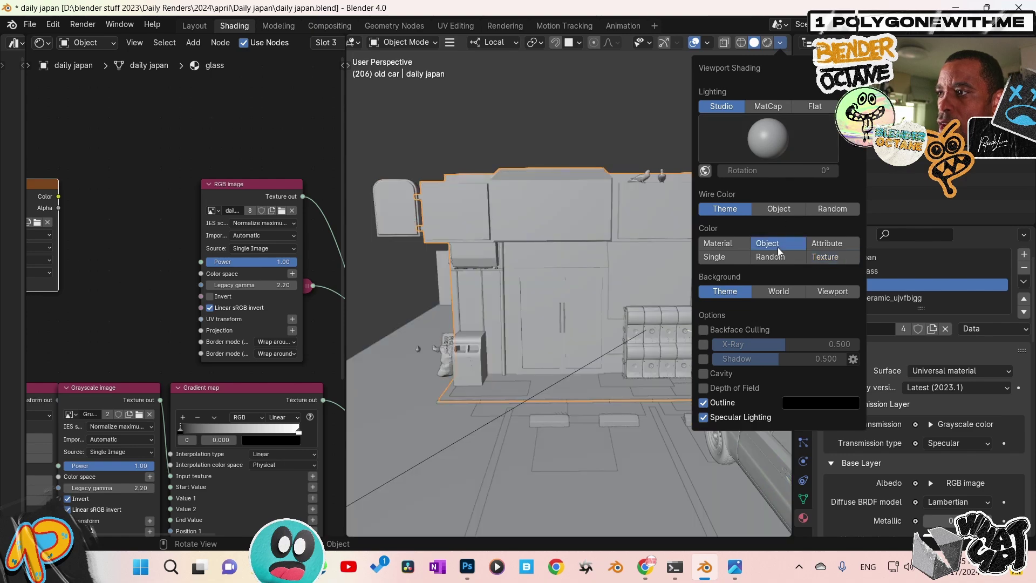
click(832, 261)
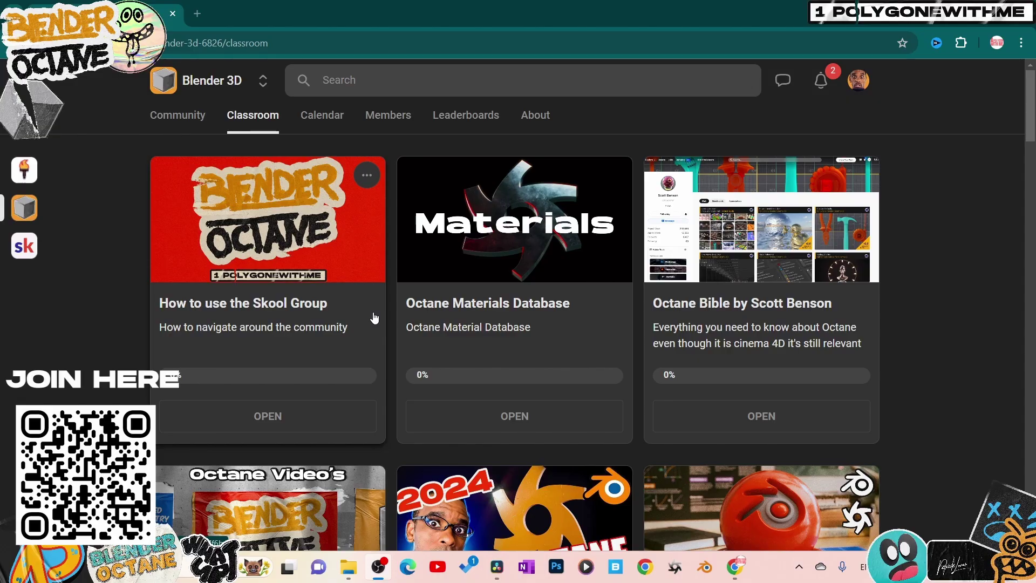
scroll(374, 317, down, 20)
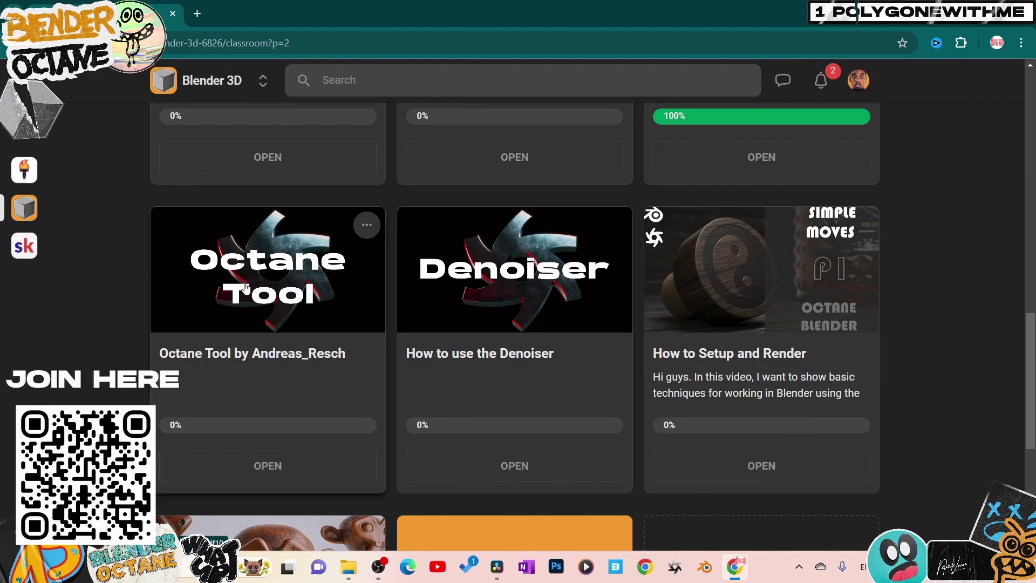
click(246, 282)
scroll(543, 294, down, 15)
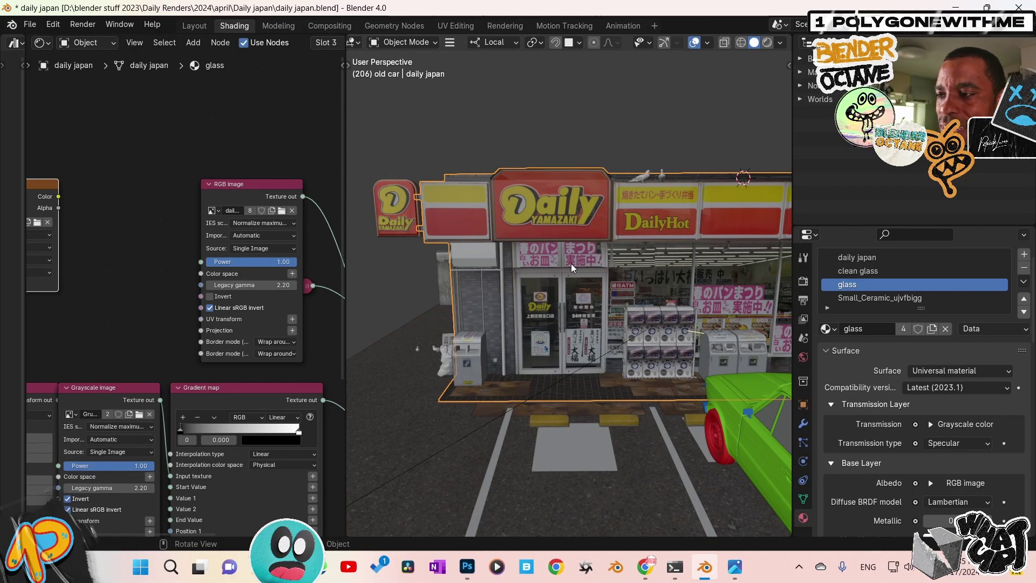
scroll(581, 283, up, 6)
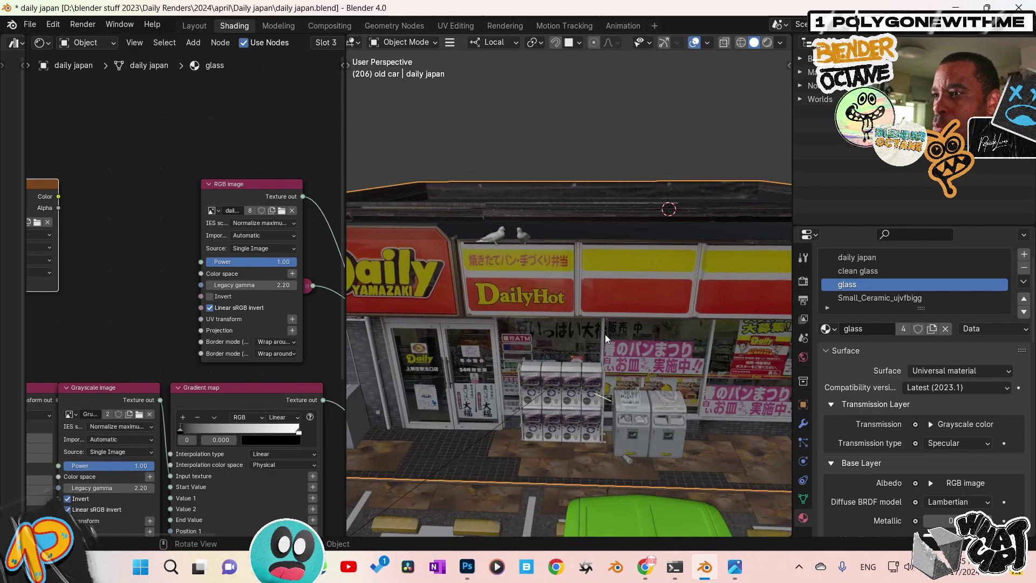
middle_drag(612, 289, 627, 353)
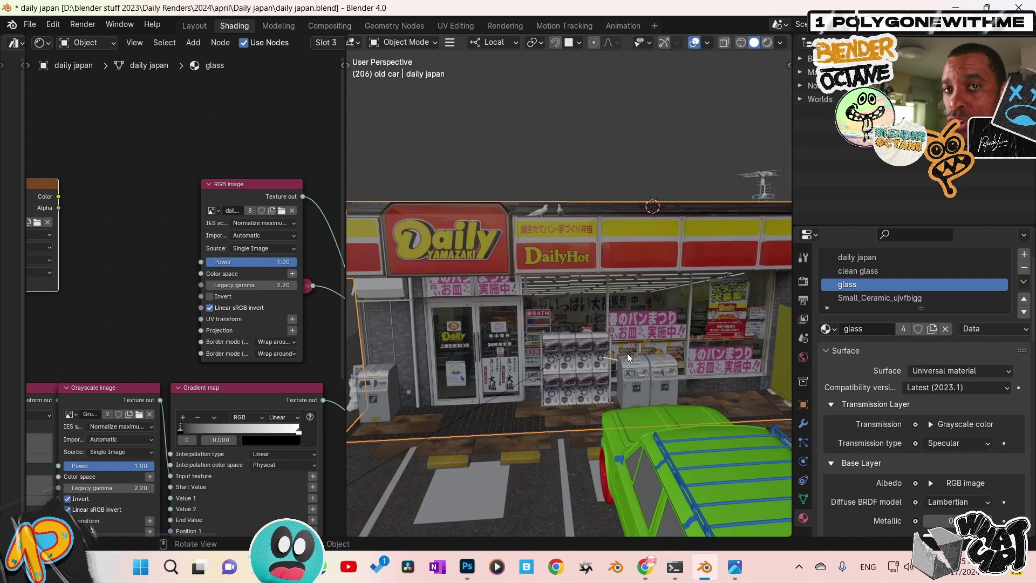
scroll(627, 353, down, 2)
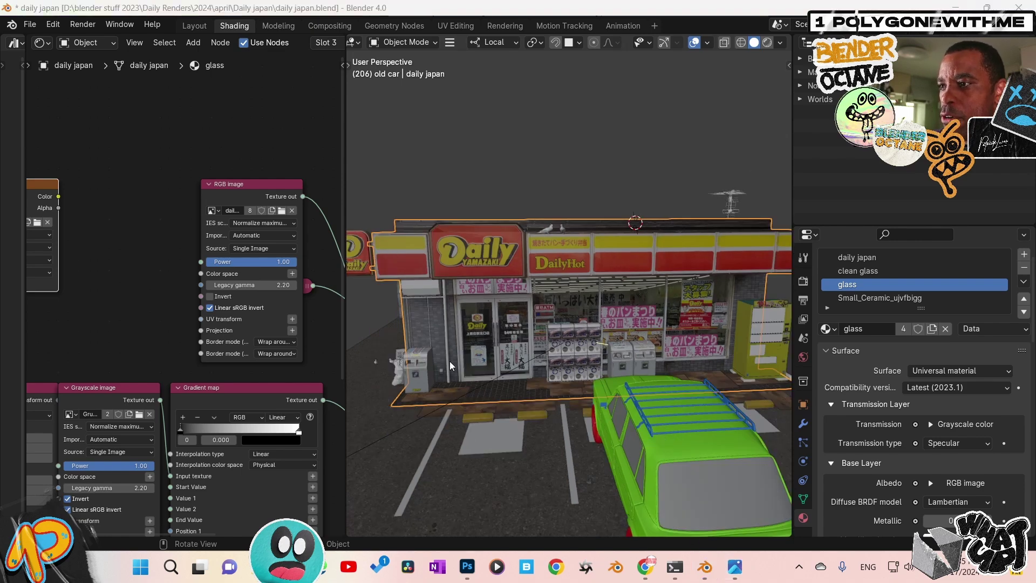
click(736, 568)
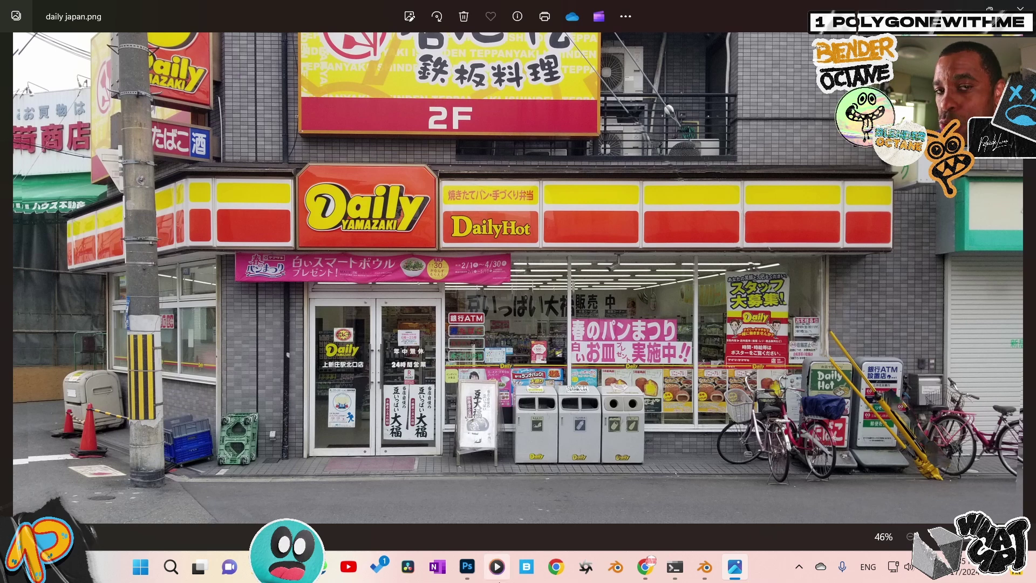
click(706, 568)
scroll(579, 371, up, 5)
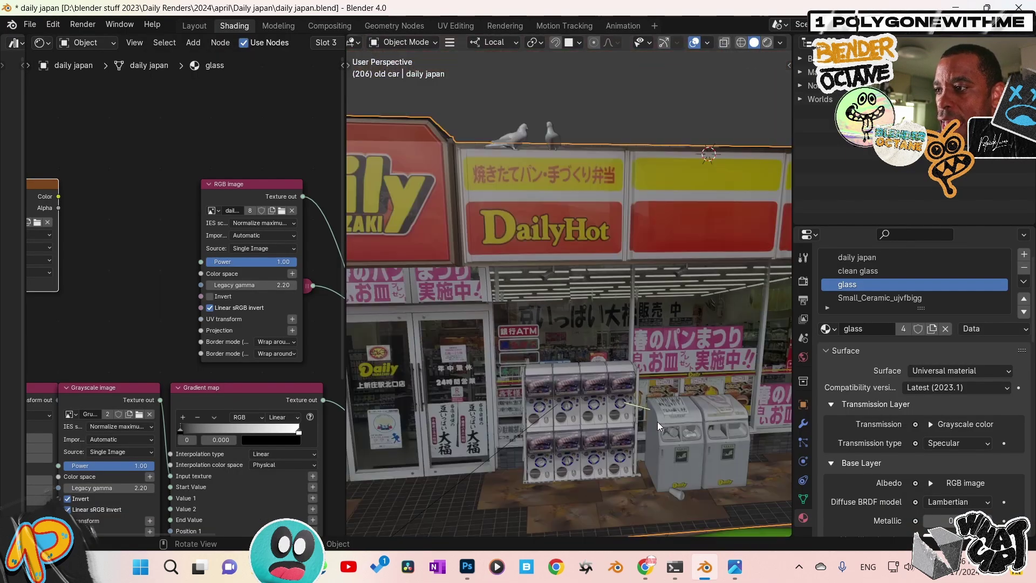
Isolate the trash bin in Local view and inspect it from all sides
click(668, 448)
key(KP_Divide)
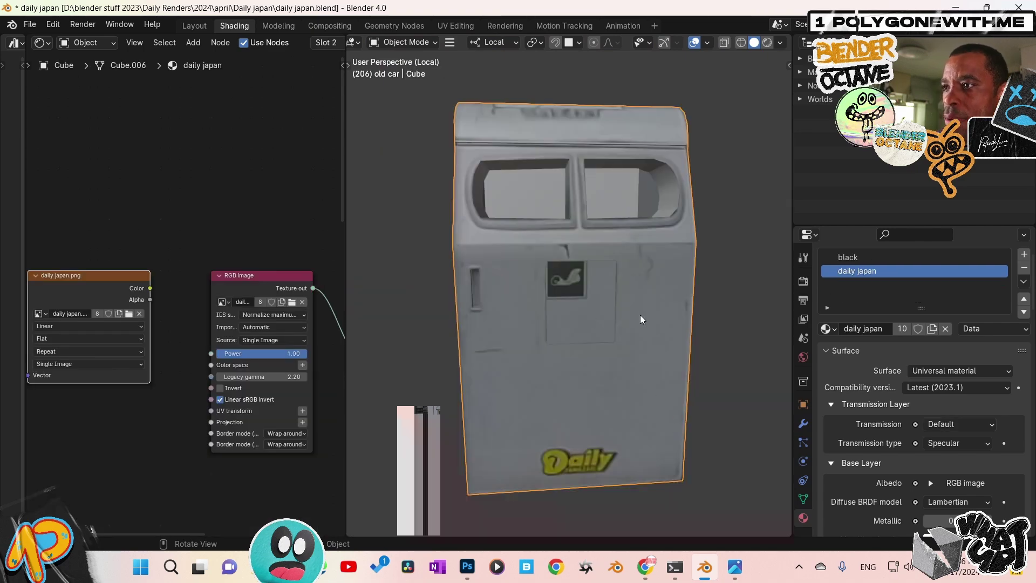
middle_drag(575, 313, 564, 338)
middle_drag(648, 324, 540, 324)
key(KP_Divide)
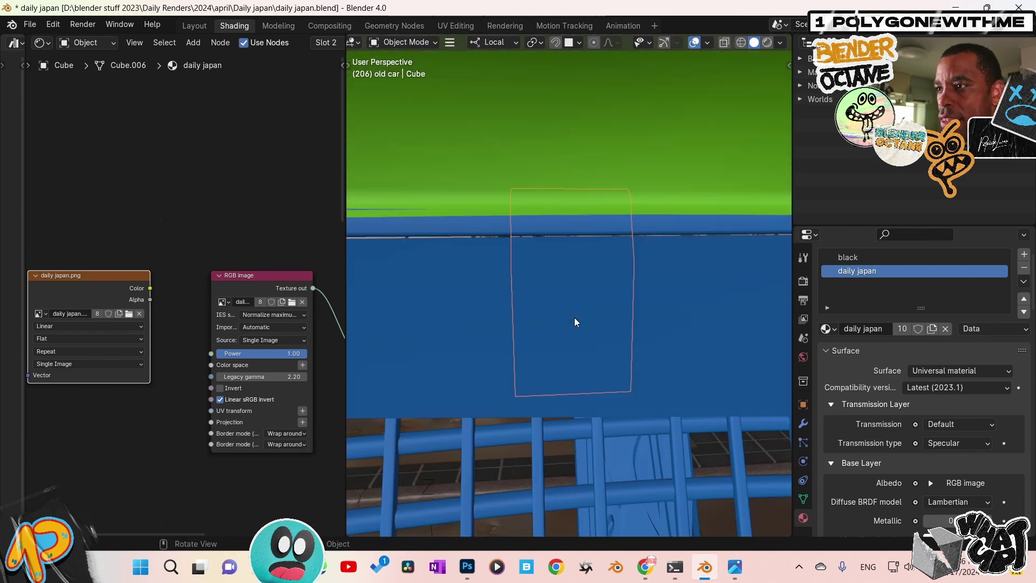
Inspect the gacha machines up close, selecting a glass capsule, then bring up the Photos viewer
middle_drag(640, 325, 611, 316)
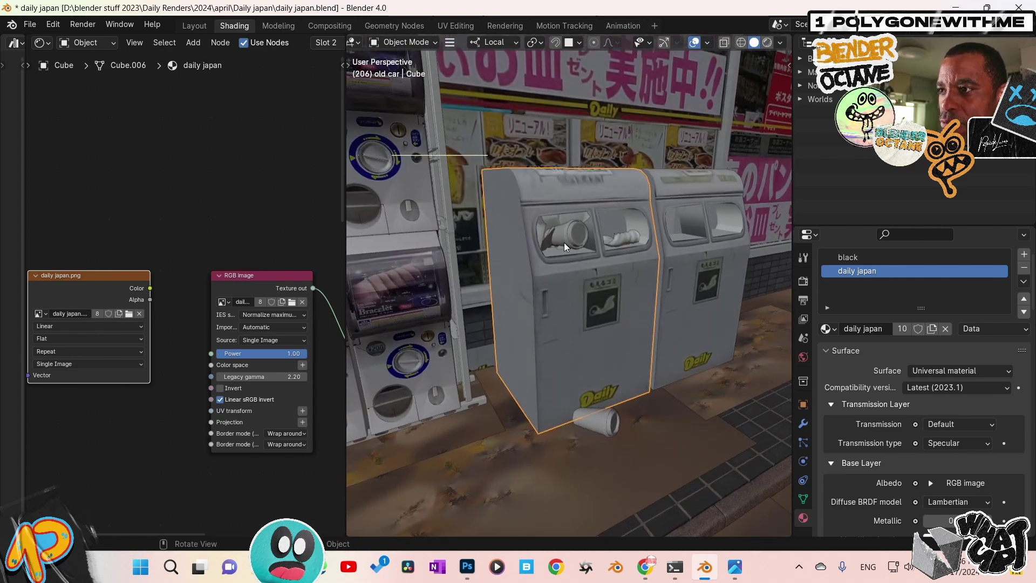
middle_drag(565, 243, 583, 319)
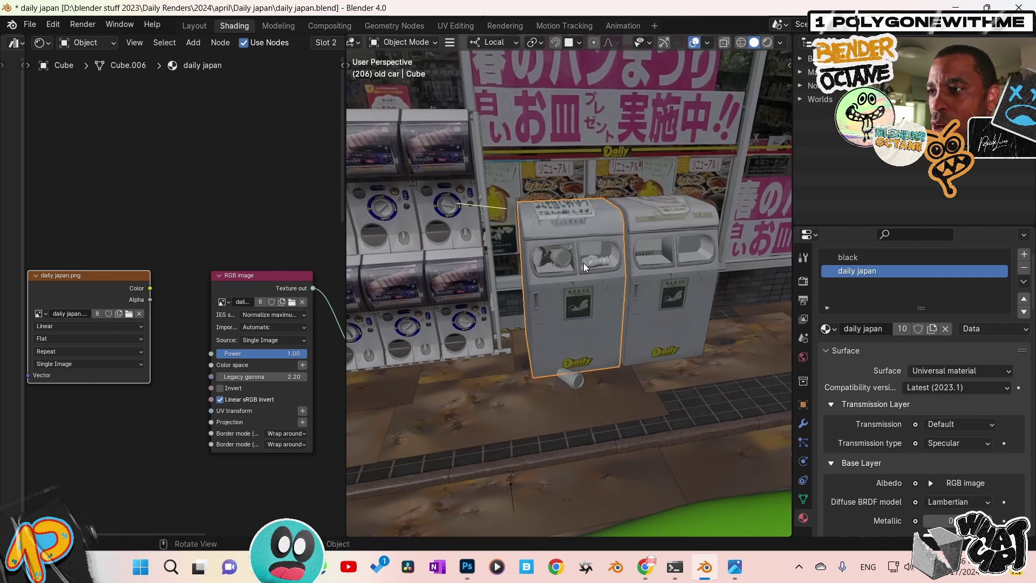
middle_drag(576, 253, 587, 192)
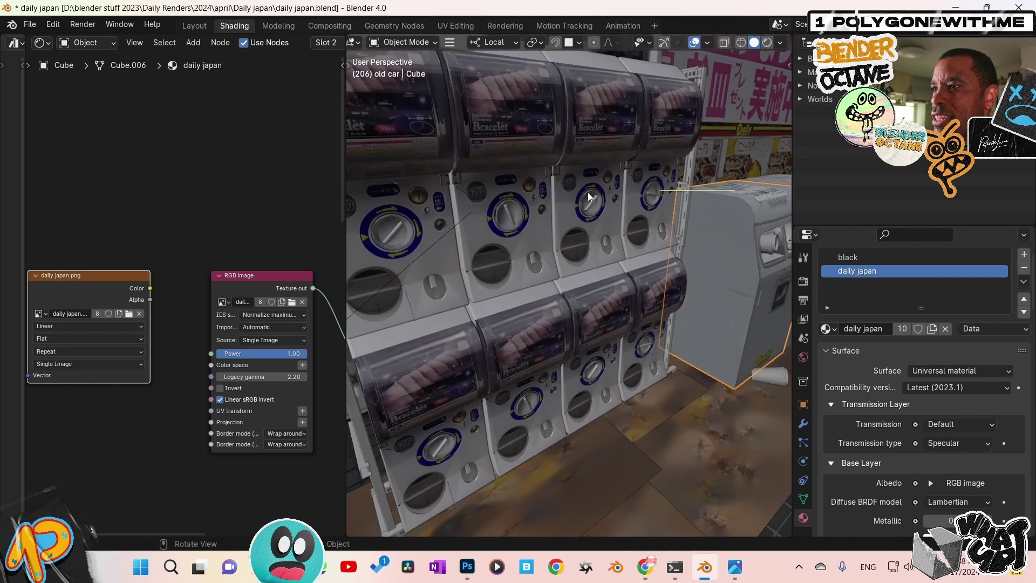
click(571, 141)
middle_drag(600, 241, 558, 270)
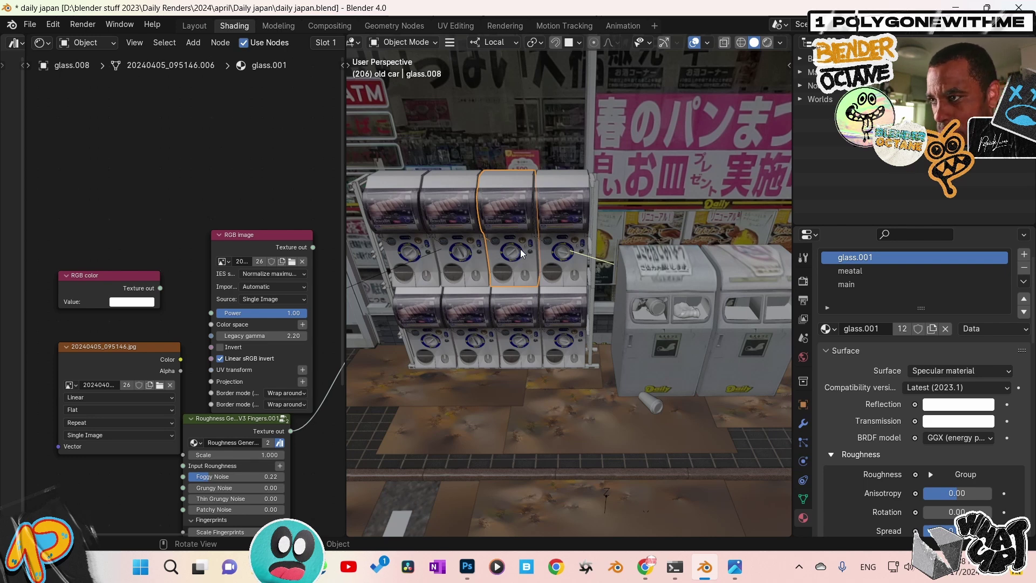
middle_drag(520, 241, 580, 400)
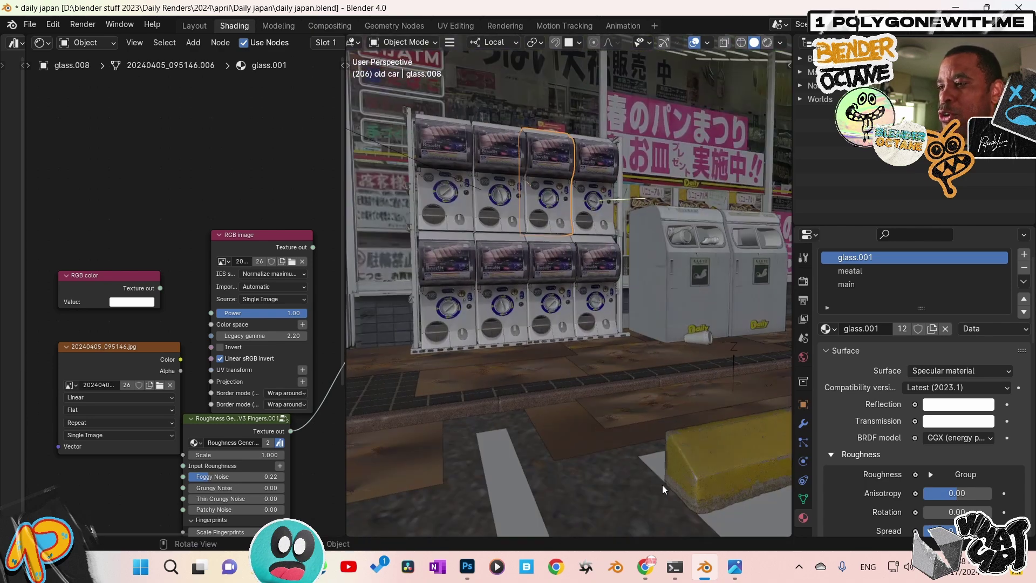
click(734, 565)
Step through the store renders and STREM COVER.png to the gacha.jpg capsule-machine photo
click(1024, 279)
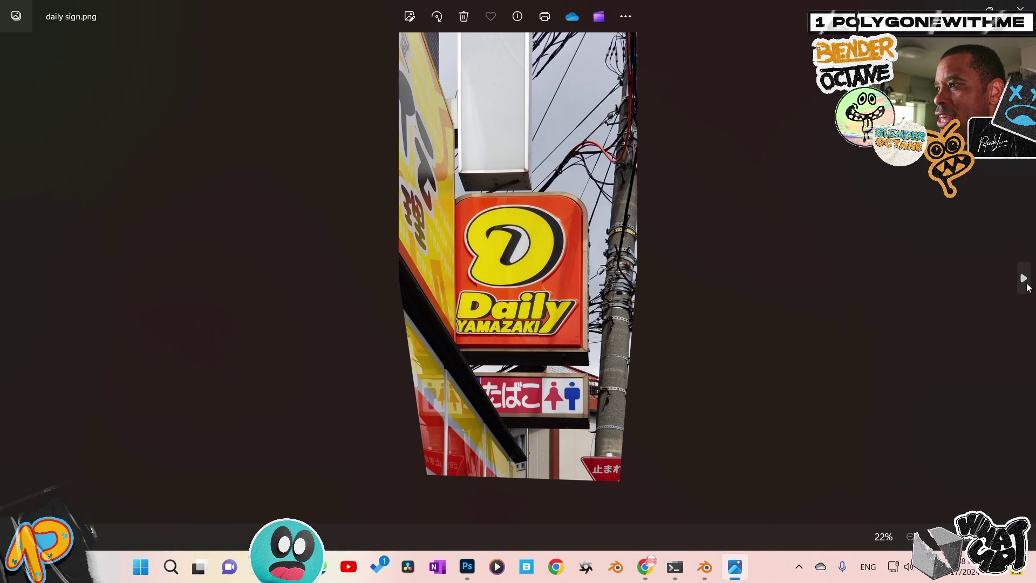
click(1024, 280)
click(1025, 283)
click(1025, 283)
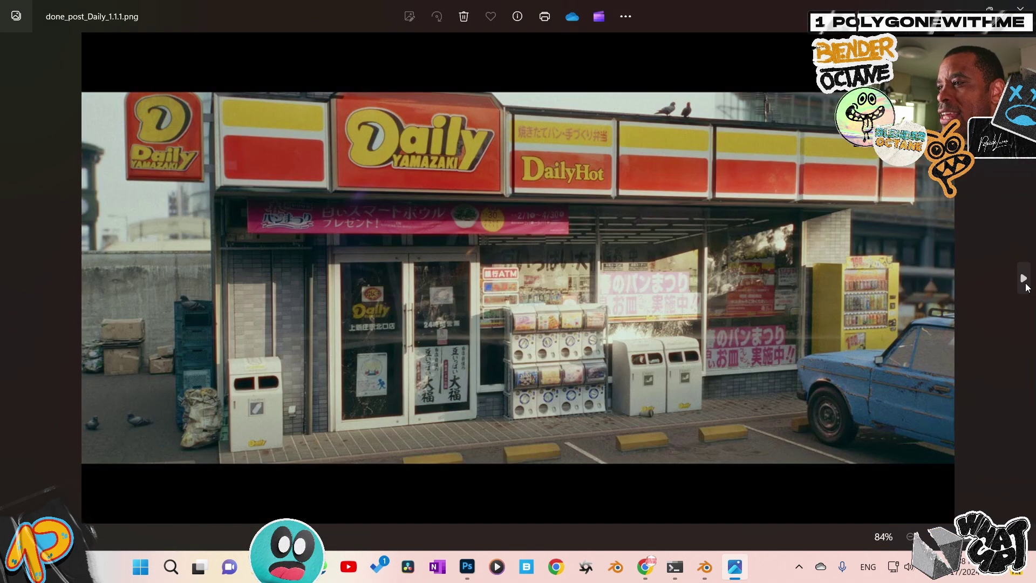
click(1024, 286)
click(1024, 286)
click(1024, 286)
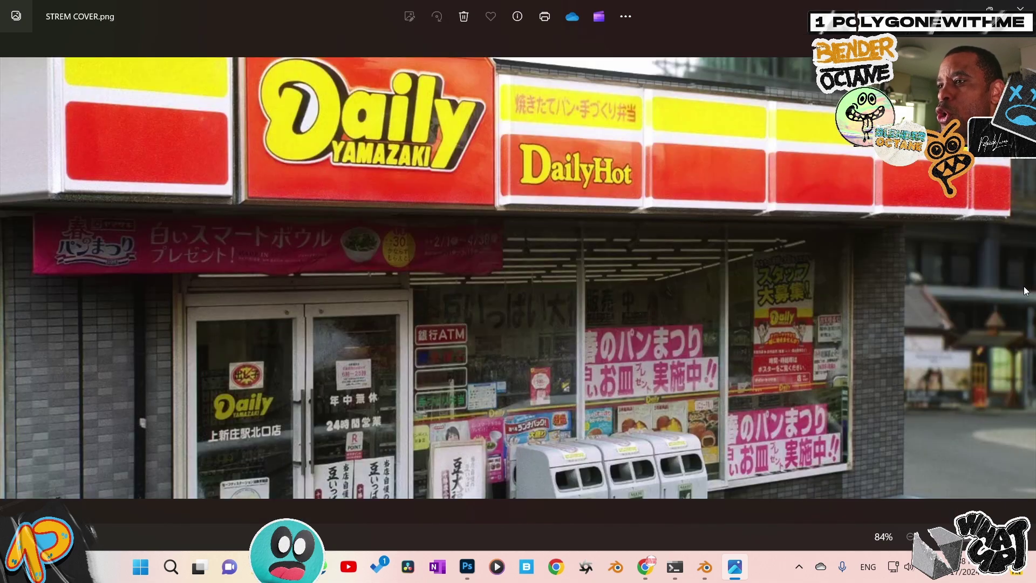
scroll(1024, 286, up, 3)
click(1024, 289)
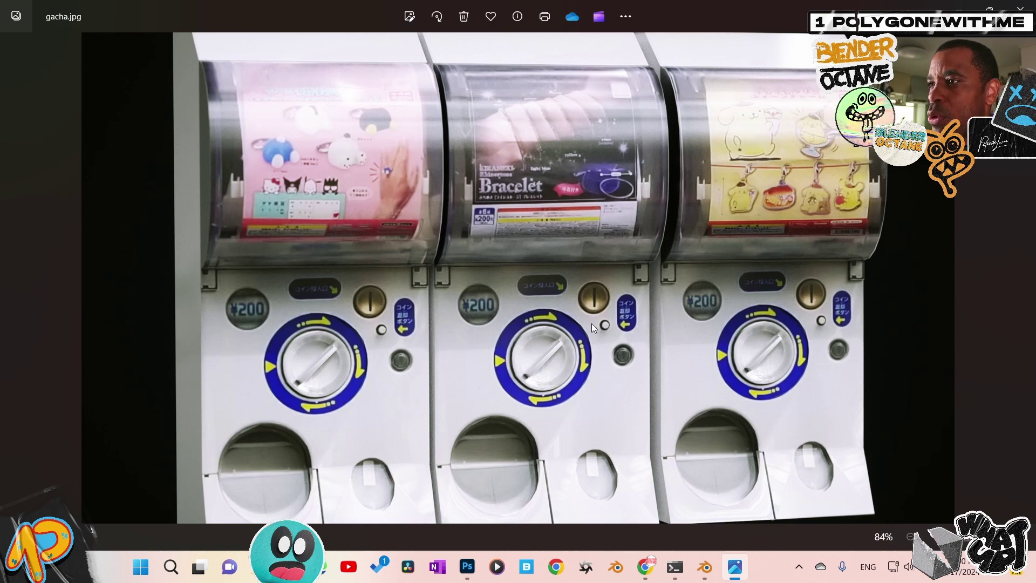
Close the photo viewer and browse the Skool Classroom's Octane Materials Database course
key(alt+F4)
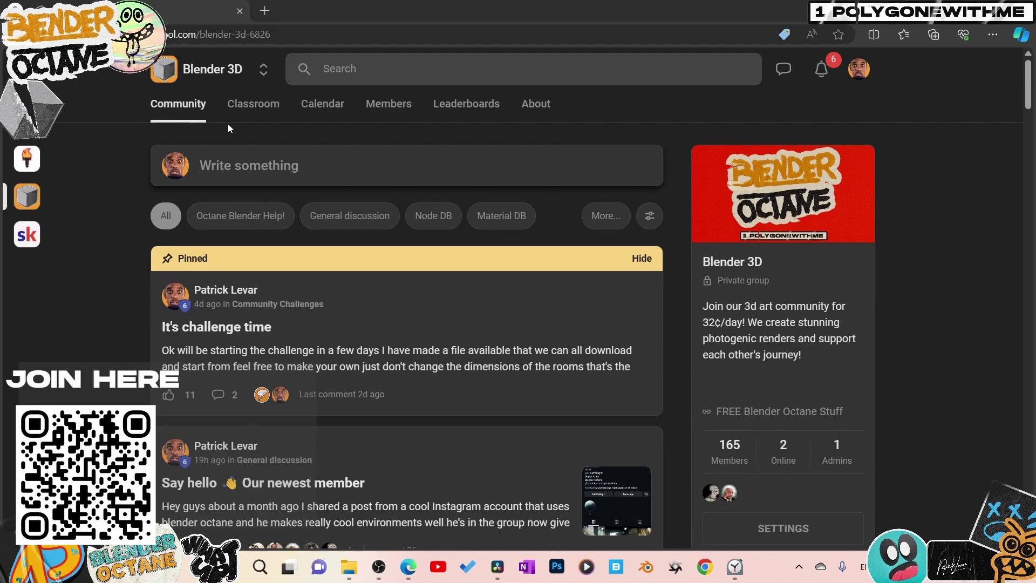
click(242, 108)
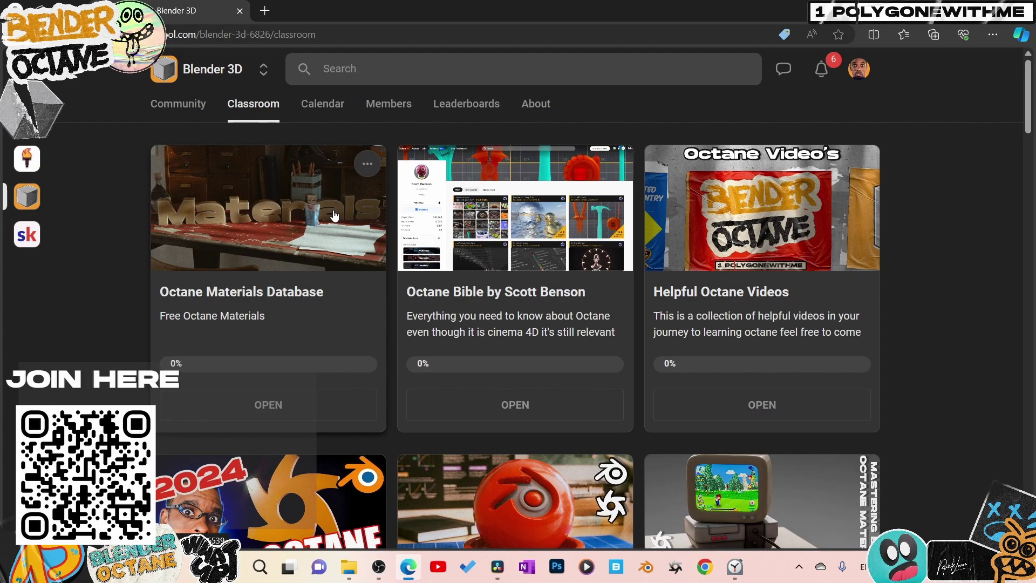
scroll(948, 330, down, 5)
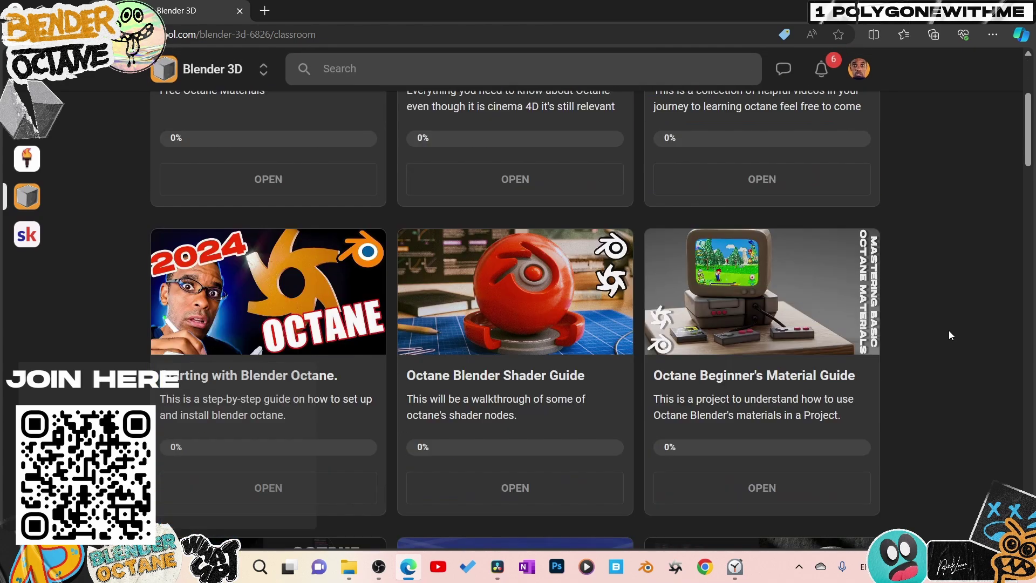
click(762, 105)
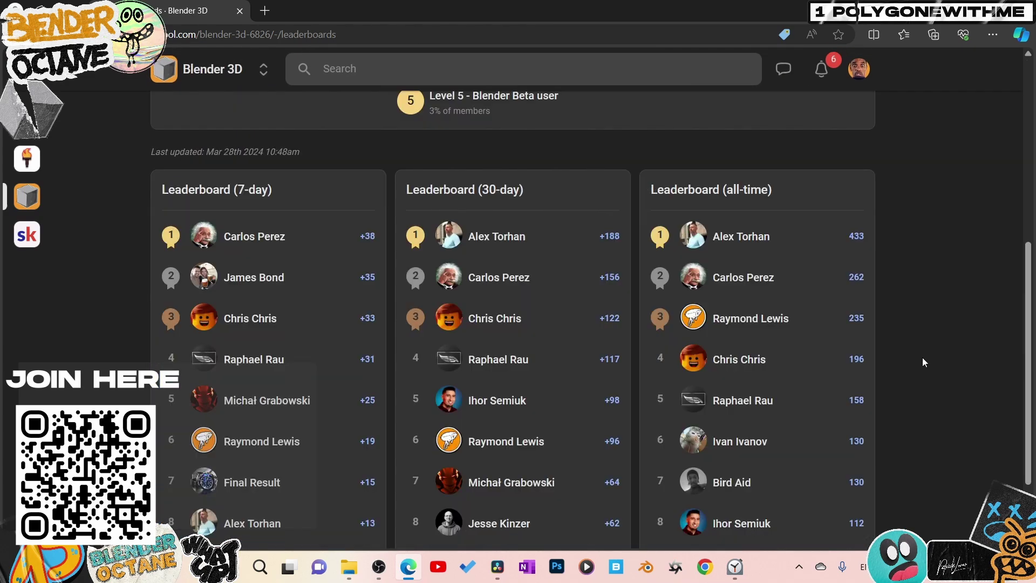
scroll(922, 358, down, 2)
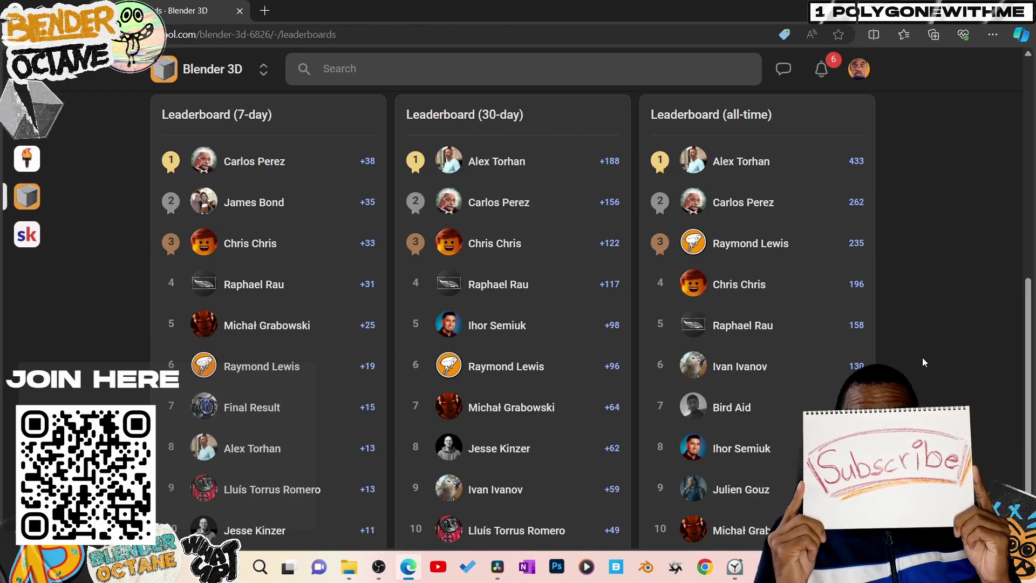